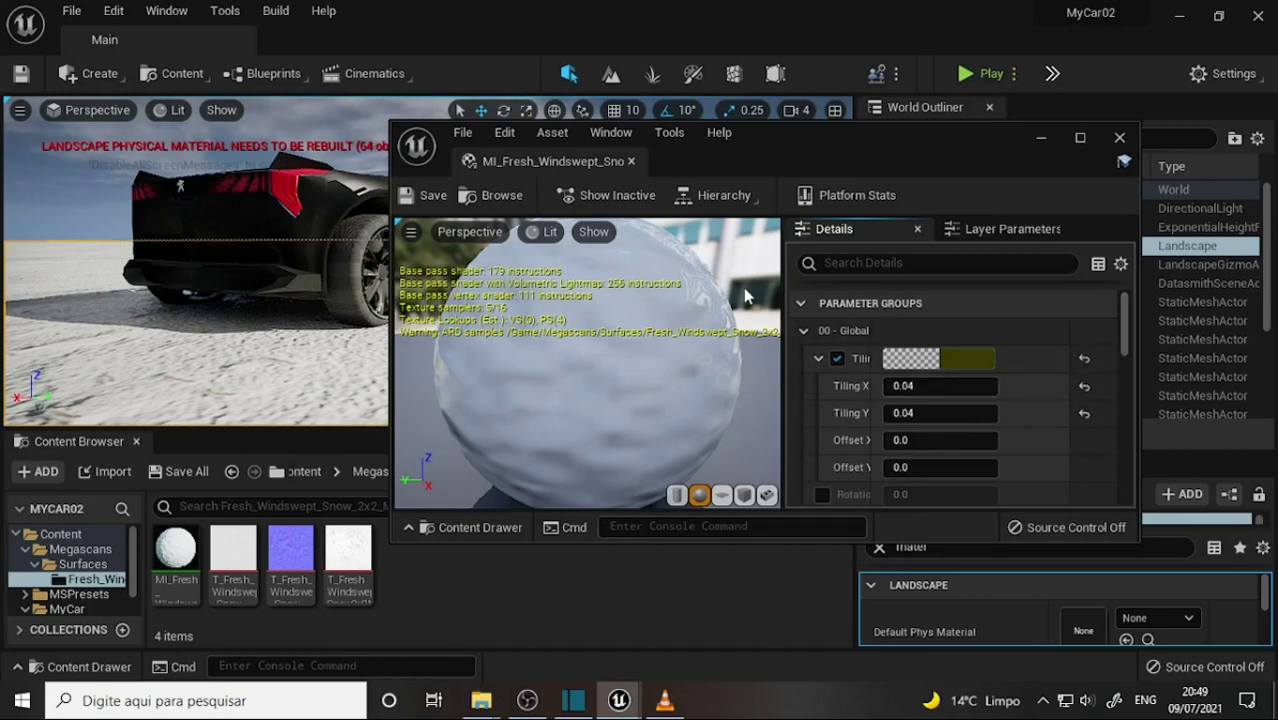
Shift the material editor window aside and fly the viewport closer to the car
drag(817, 140, 942, 118)
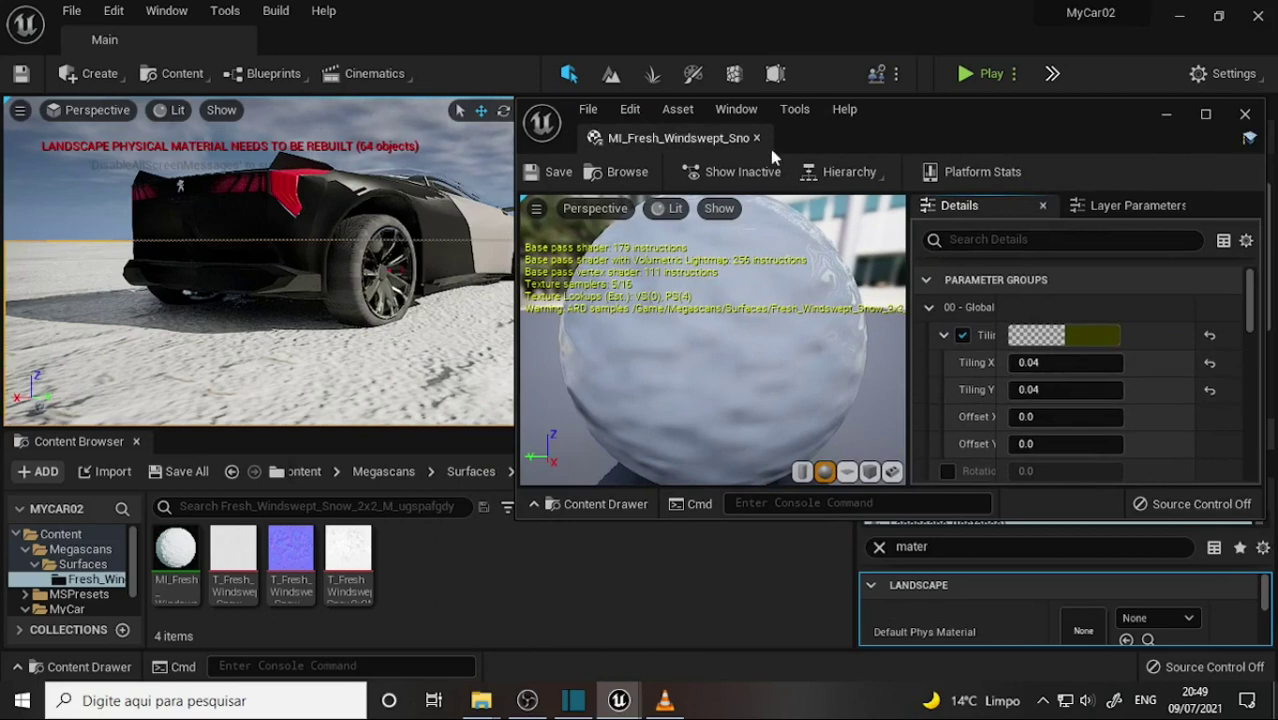
drag(926, 128, 1025, 180)
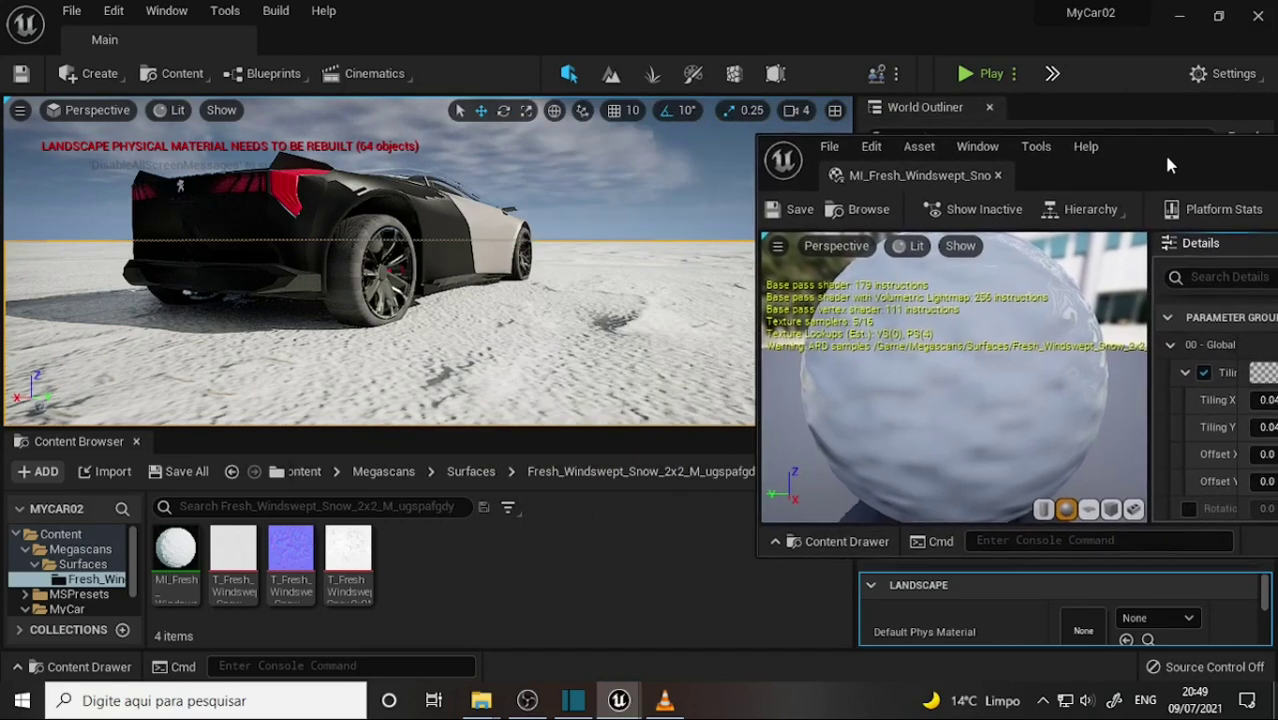
mouse_move(549, 277)
right_down()
mouse_move(520, 290)
mouse_move(533, 302)
mouse_move(656, 274)
mouse_move(653, 290)
right_up()
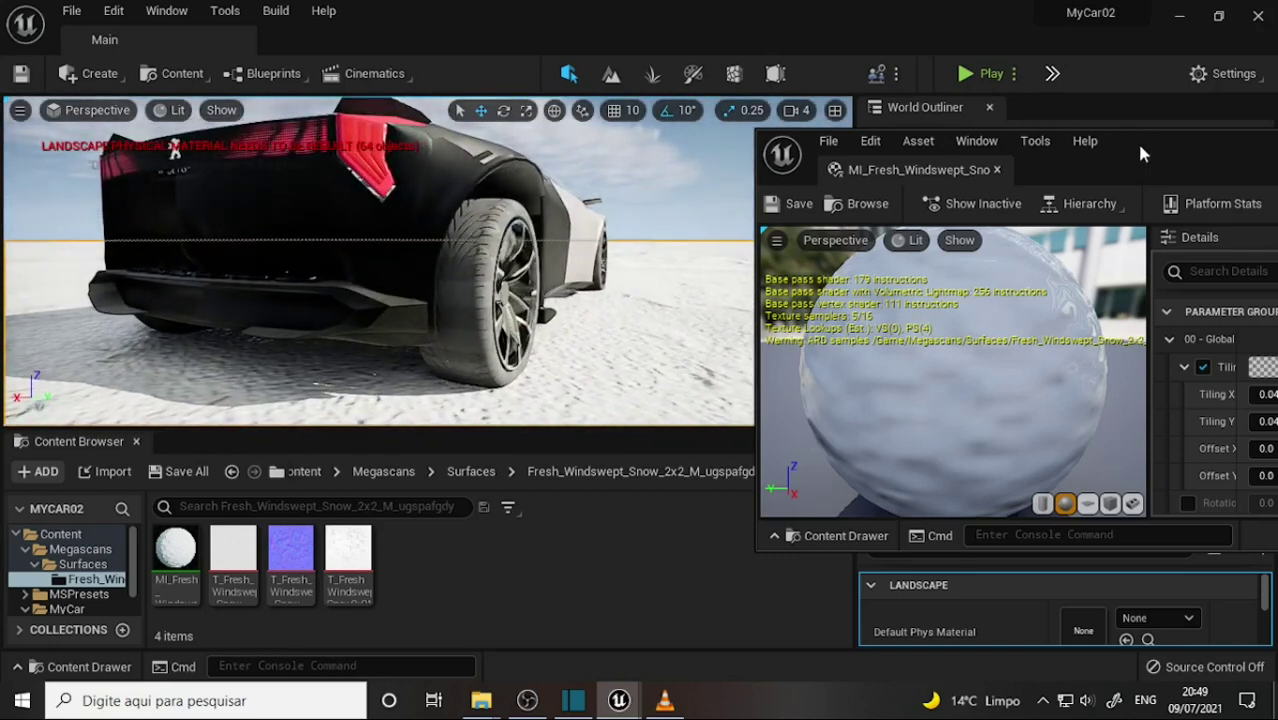
drag(1143, 152, 942, 149)
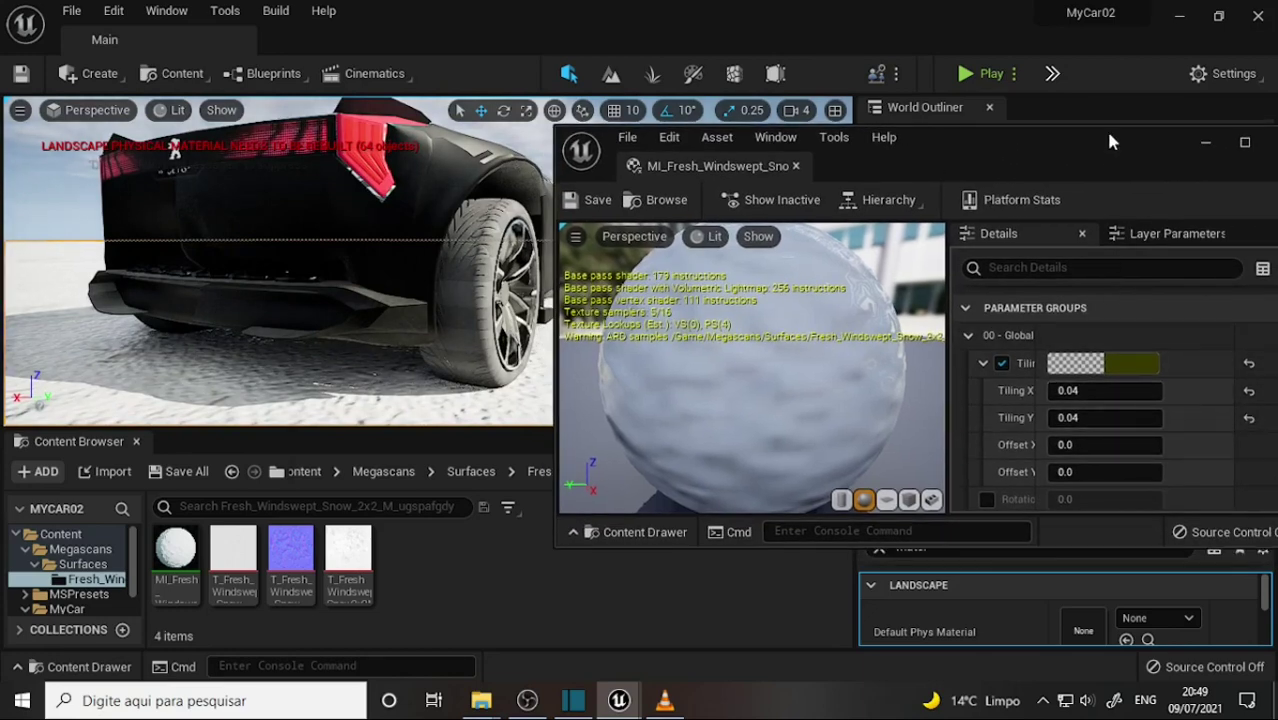
drag(1108, 141, 998, 122)
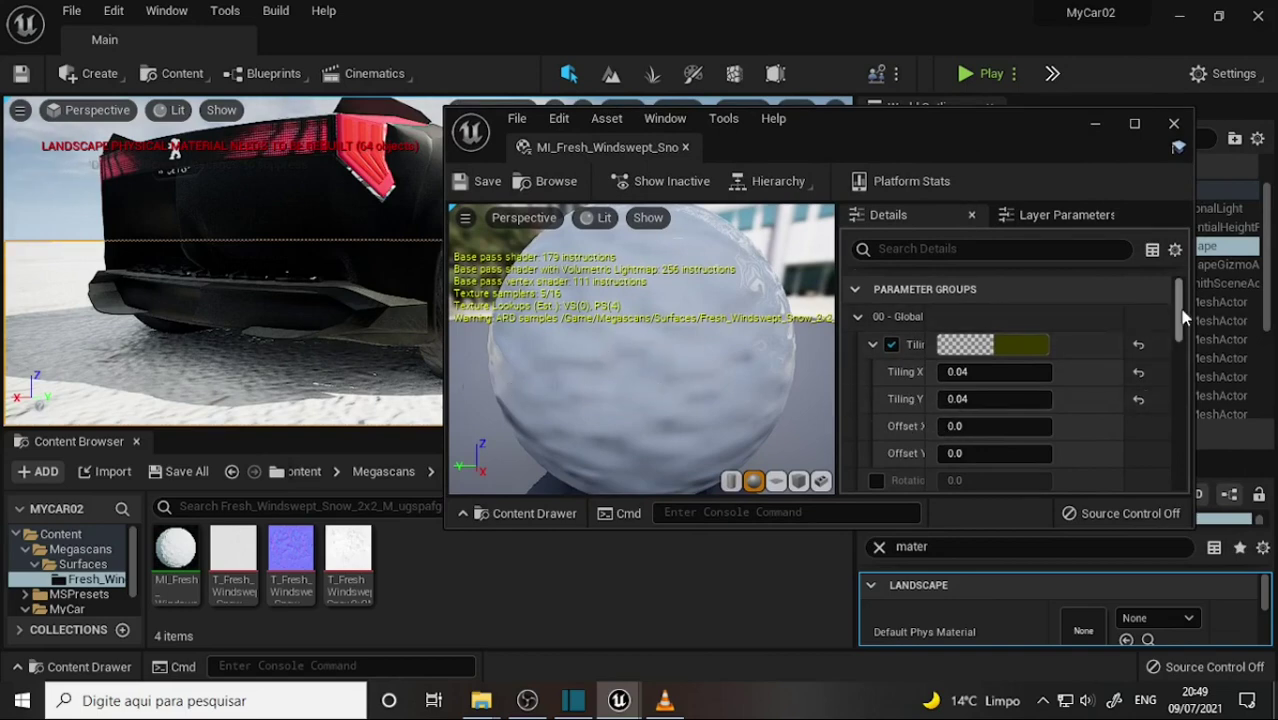
Raise MI_Fresh_Windswept_Snow's Base Specular from 0.5 to 0.547323 and save the instance
drag(1182, 322, 1183, 372)
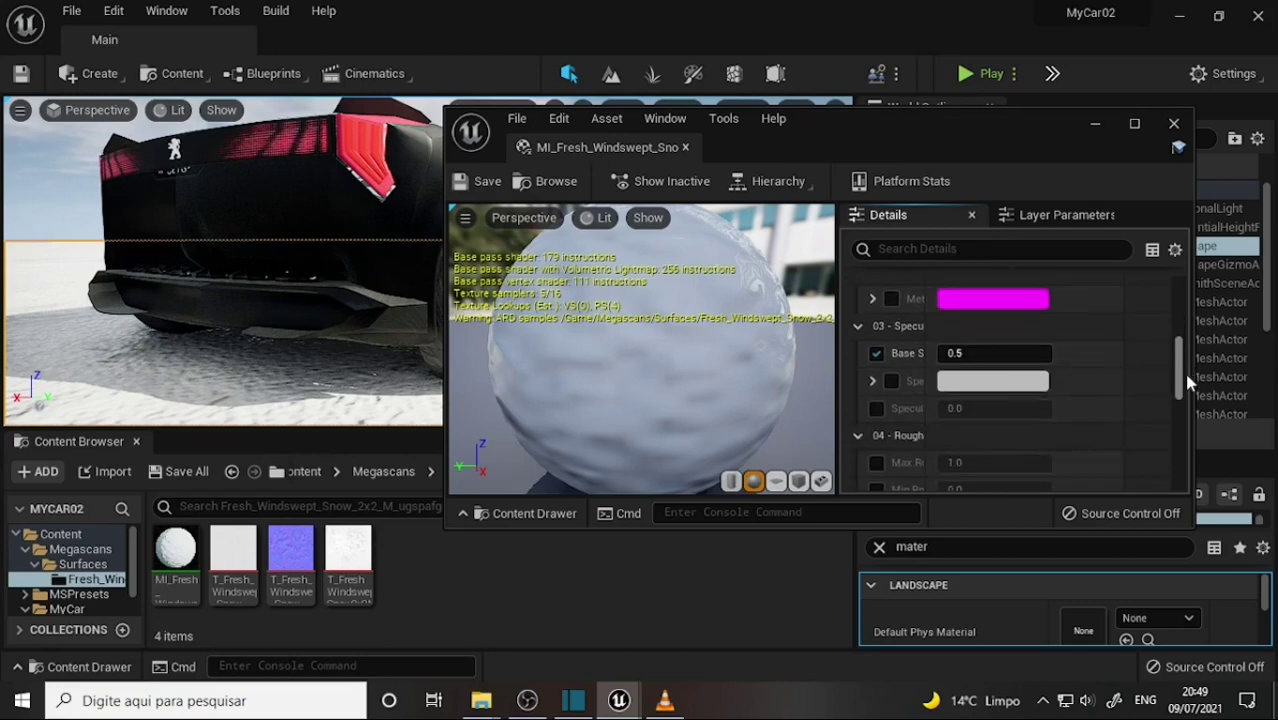
drag(950, 353, 985, 353)
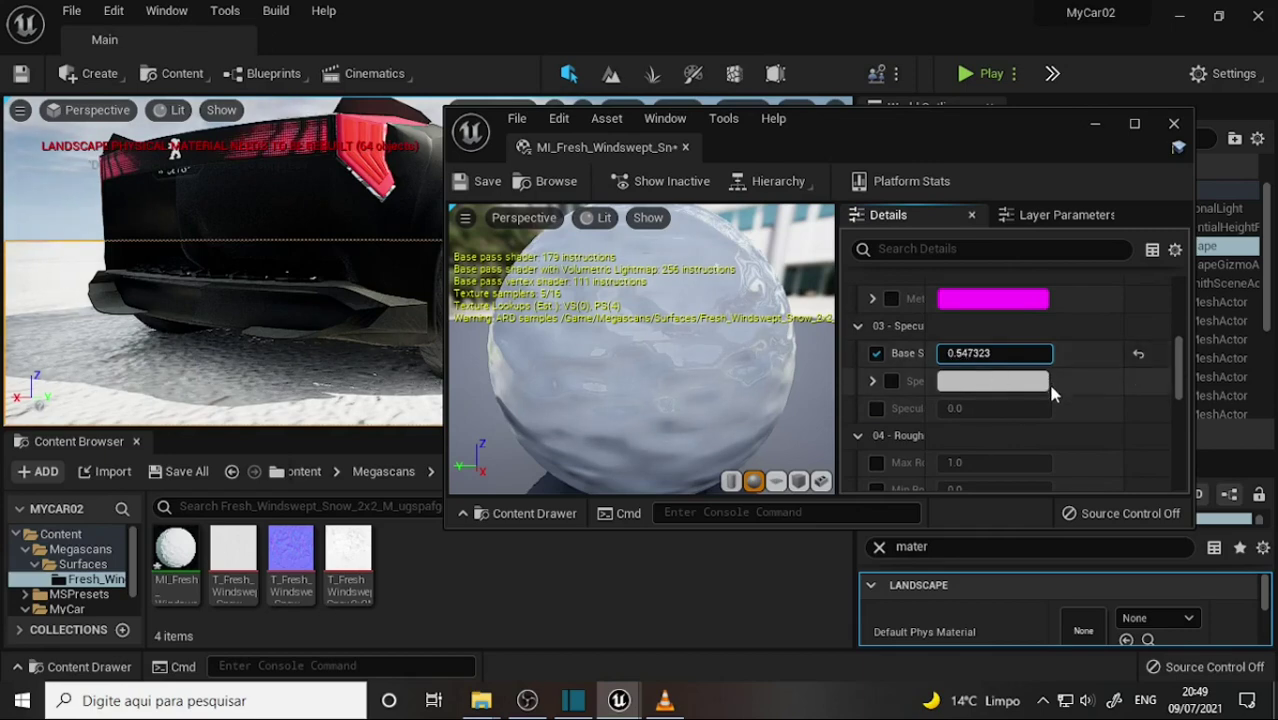
click(480, 181)
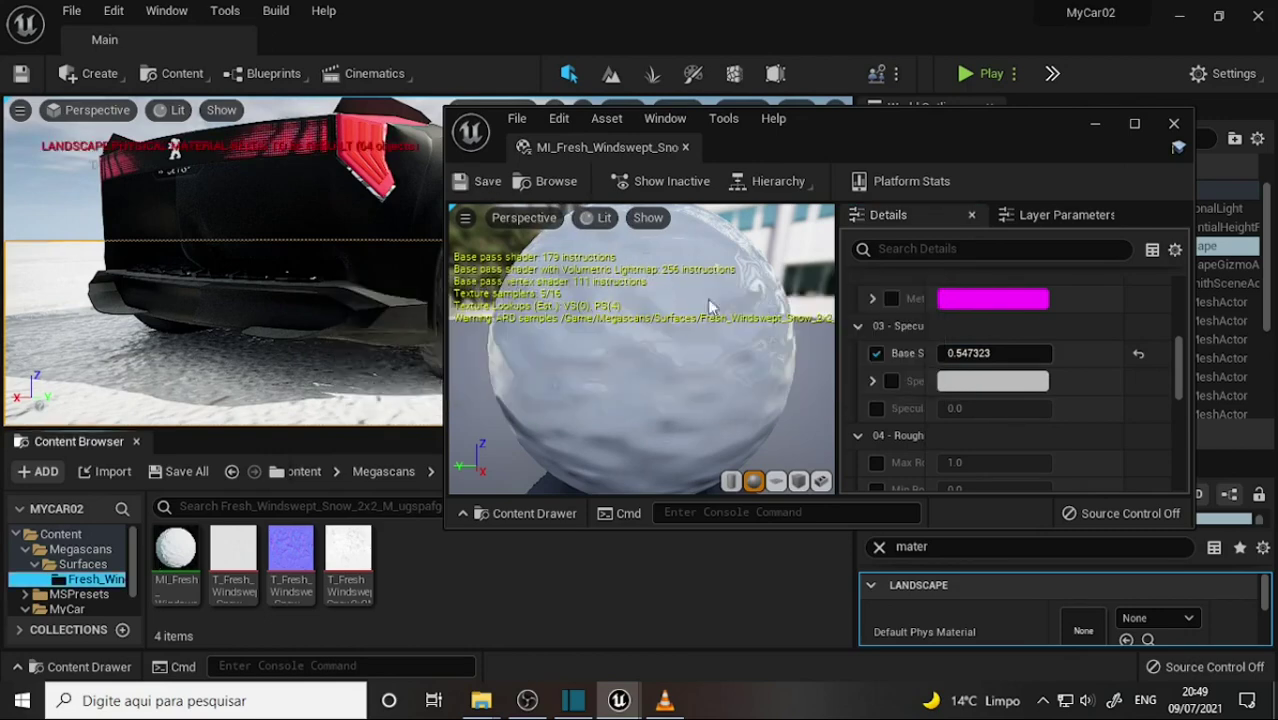
drag(845, 126, 872, 191)
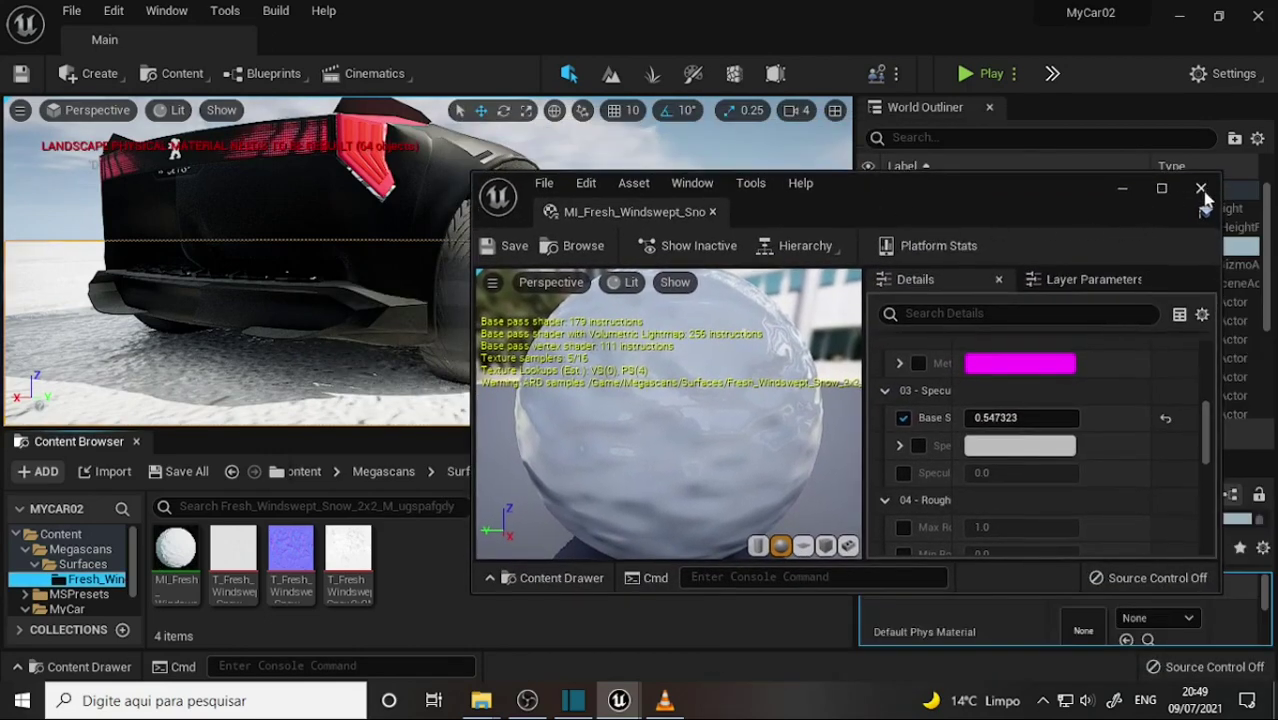
Close the snow material editor and zoom the viewport around the car's rear
click(1201, 189)
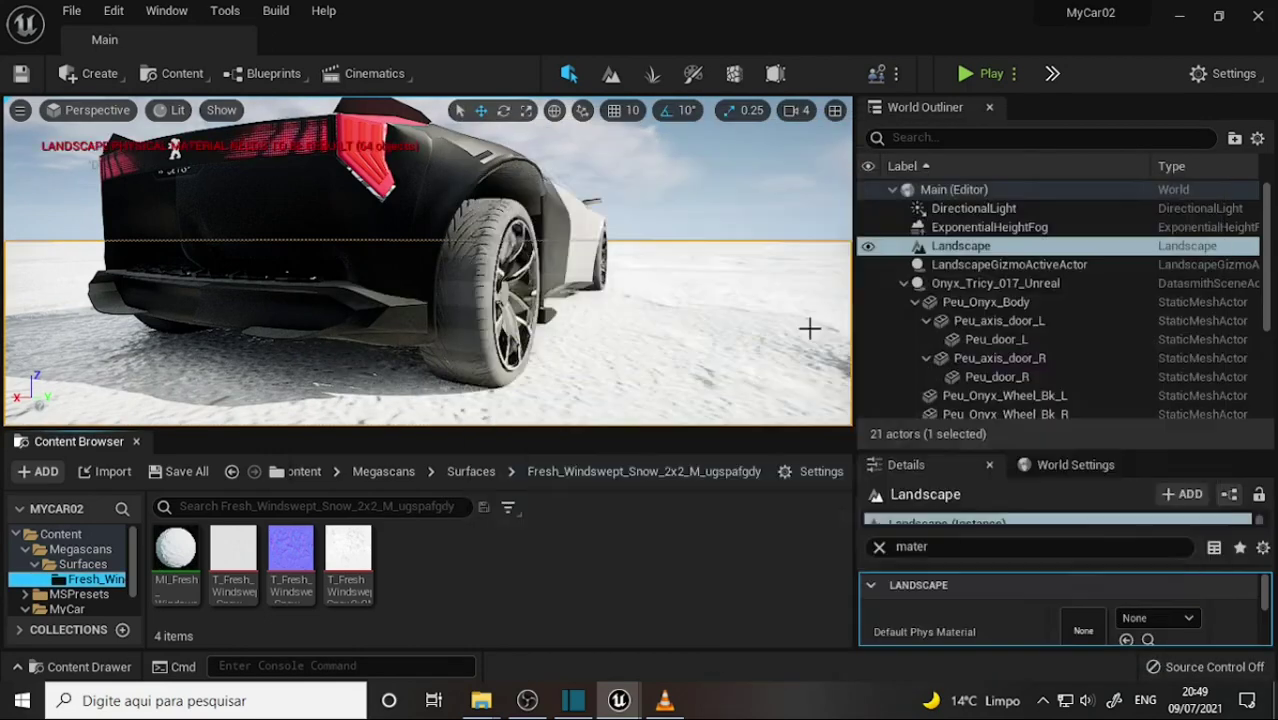
mouse_move(578, 321)
right_down()
mouse_move(560, 315)
mouse_move(600, 310)
right_up()
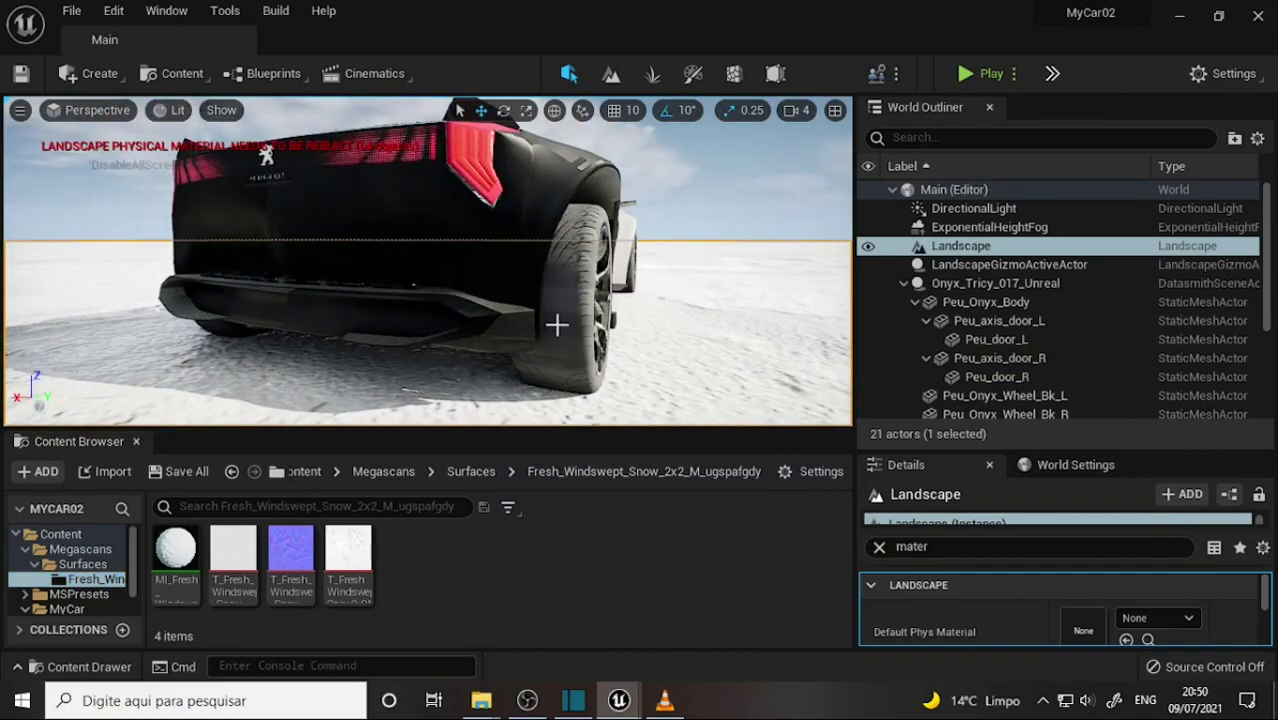
scroll(570, 300, down, 3)
scroll(573, 291, up, 3)
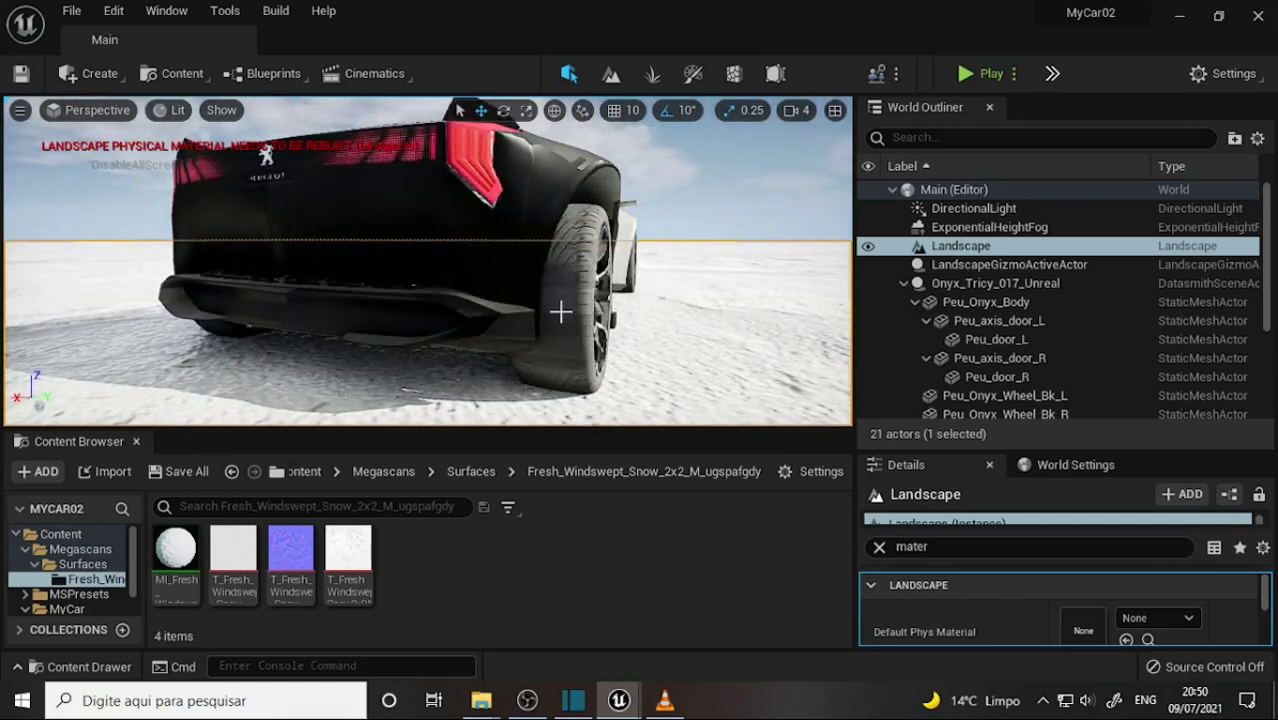
scroll(567, 297, down, 3)
scroll(567, 297, up, 5)
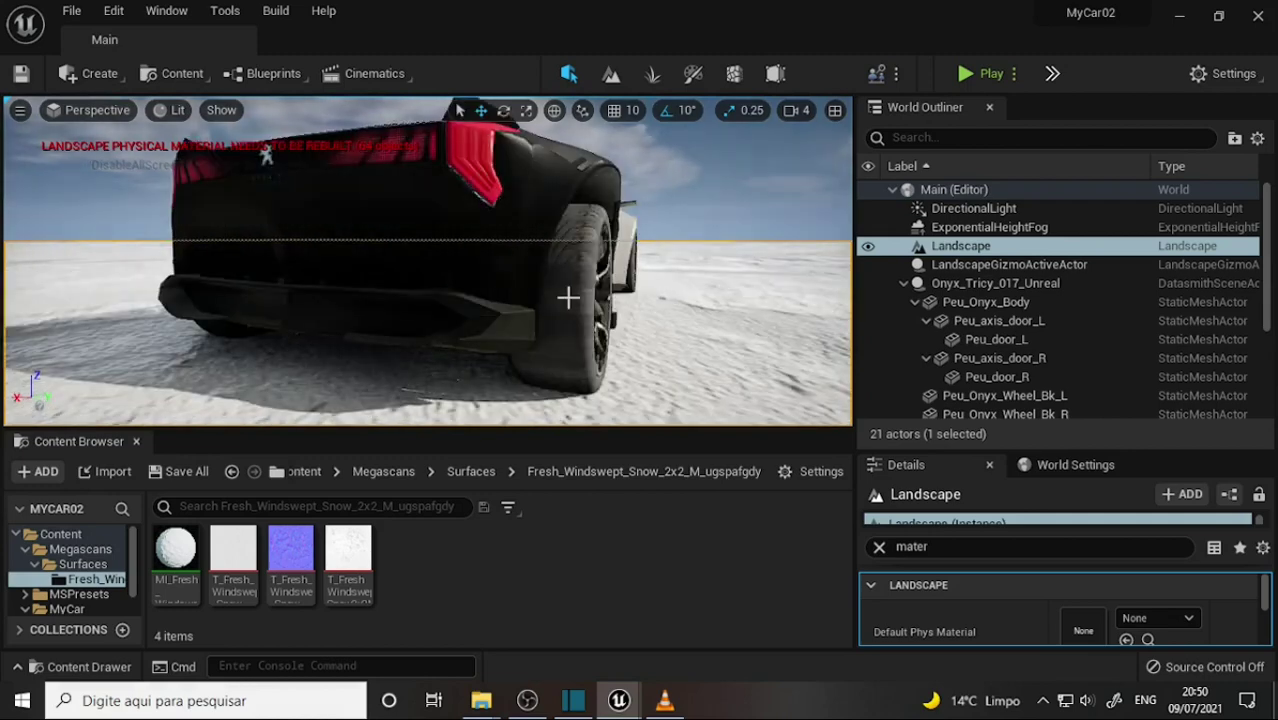
Collapse the Megascans folder to return to the top-level Content folder
scroll(567, 297, down, 2)
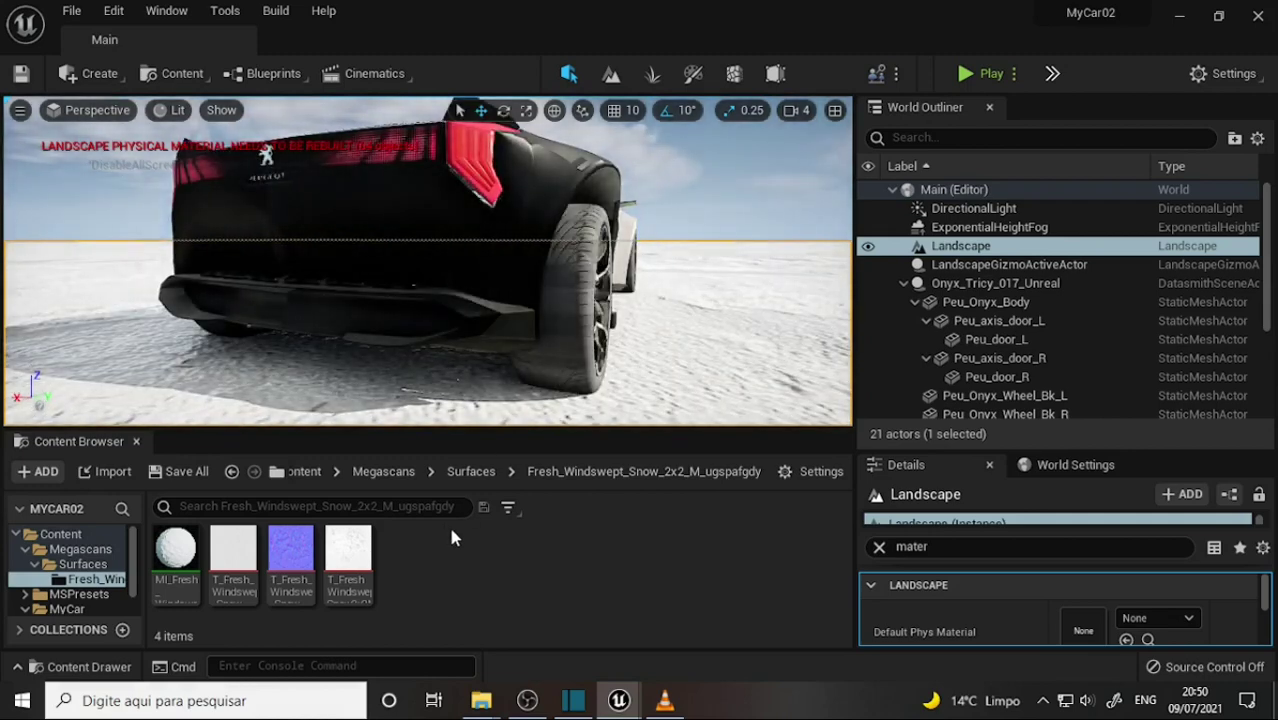
click(24, 550)
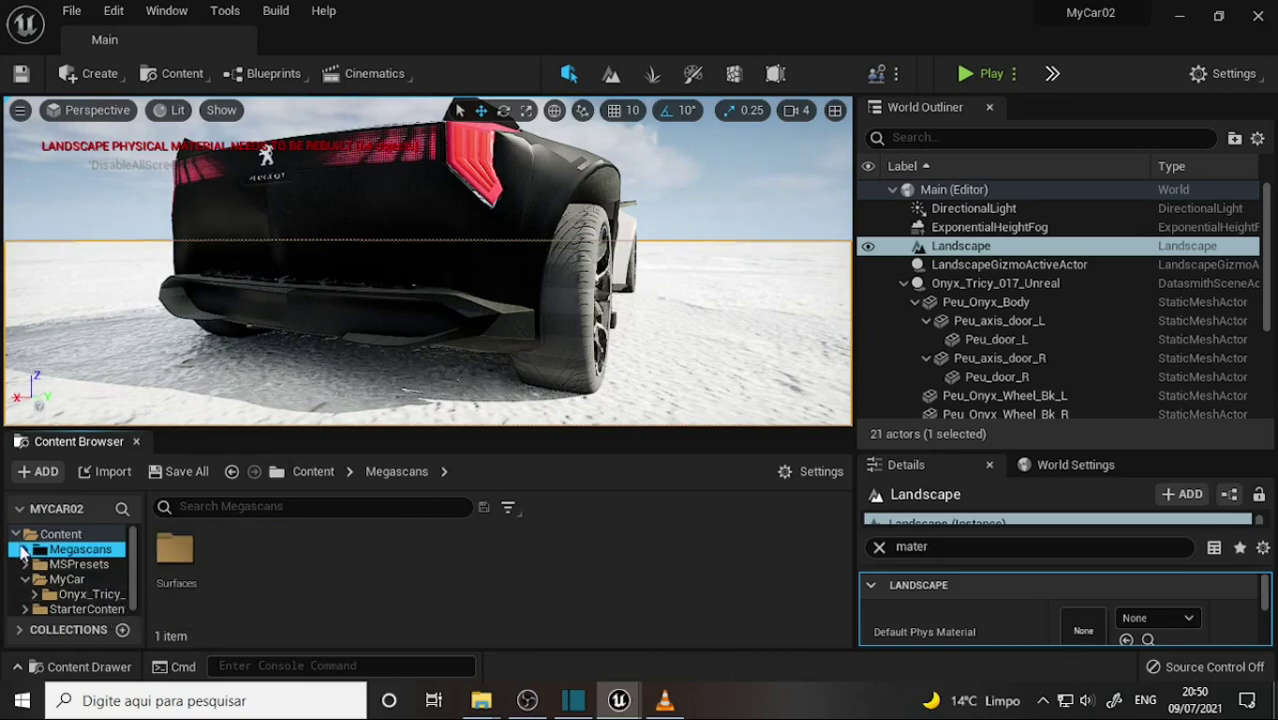
click(15, 534)
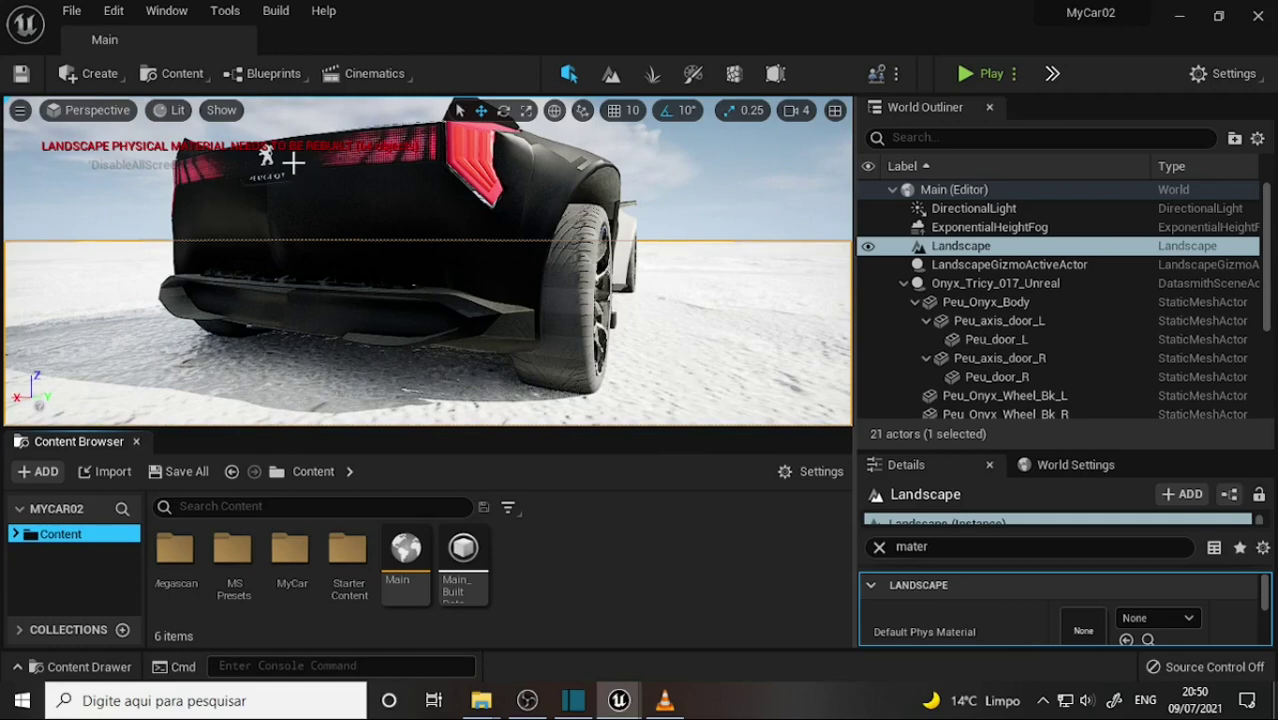
Drag a Cine Camera Actor from Create > Cinematic into the level near the car
click(120, 77)
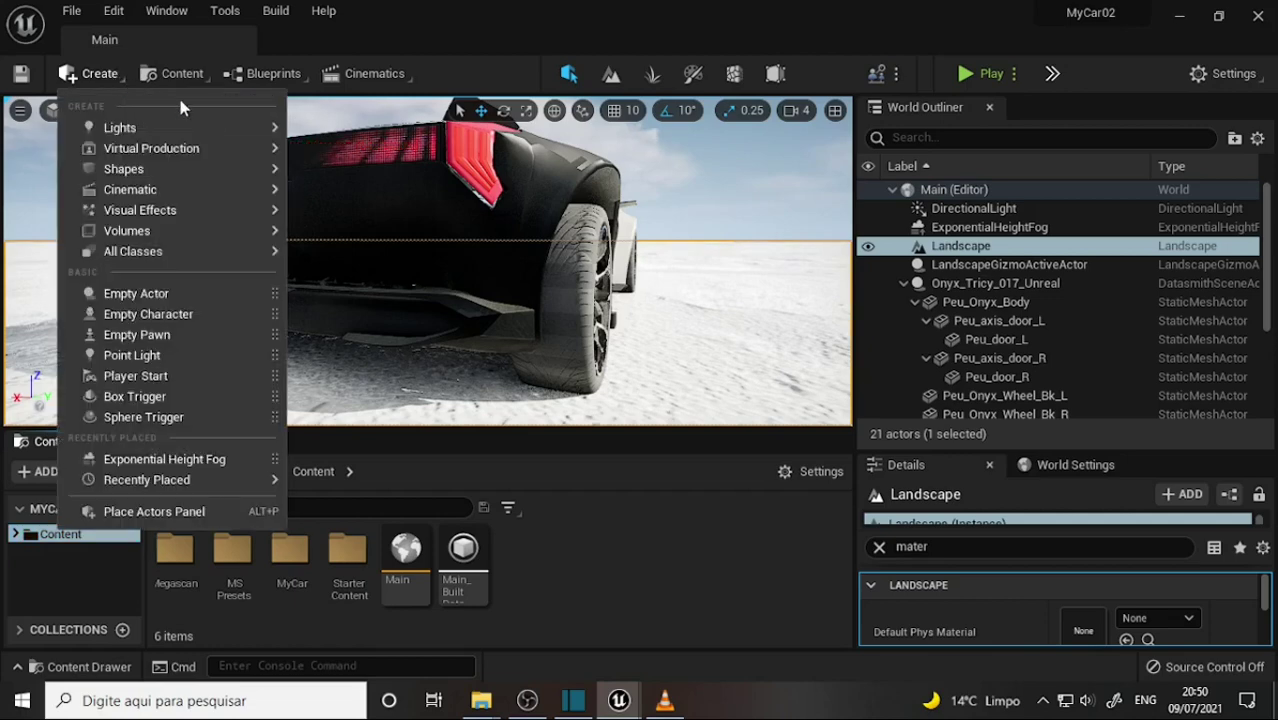
mouse_move(148, 190)
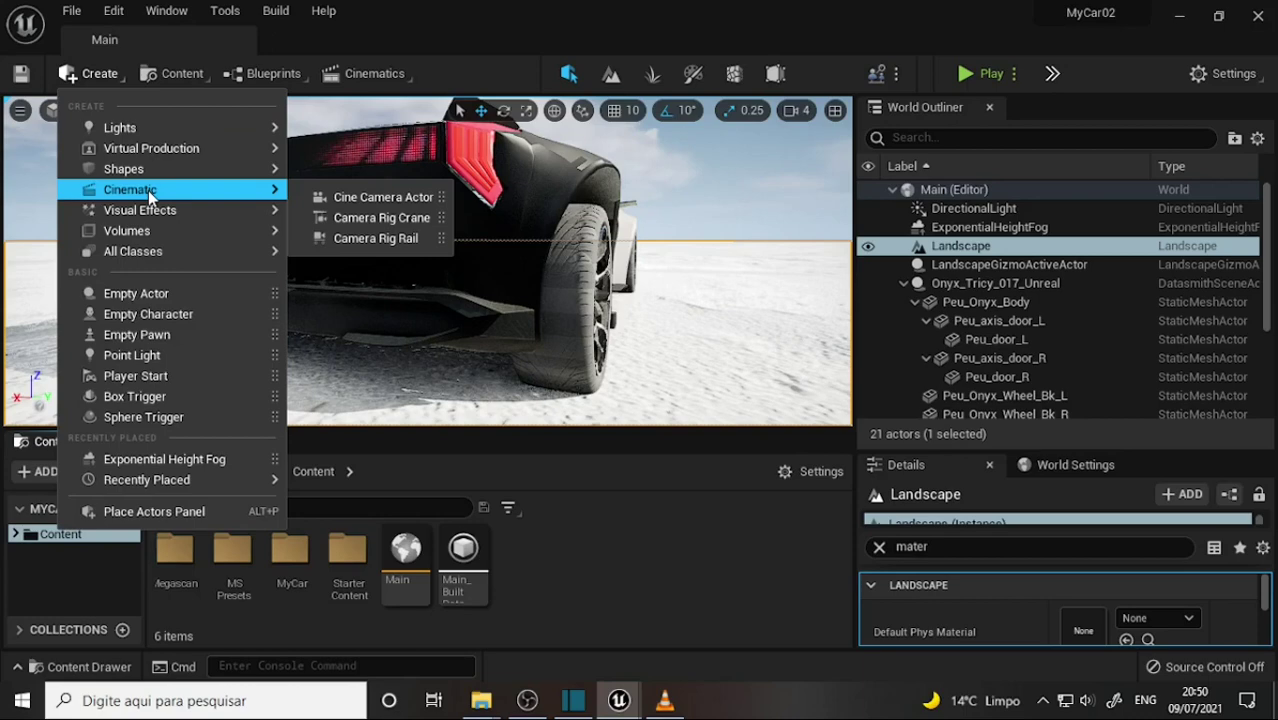
click(697, 514)
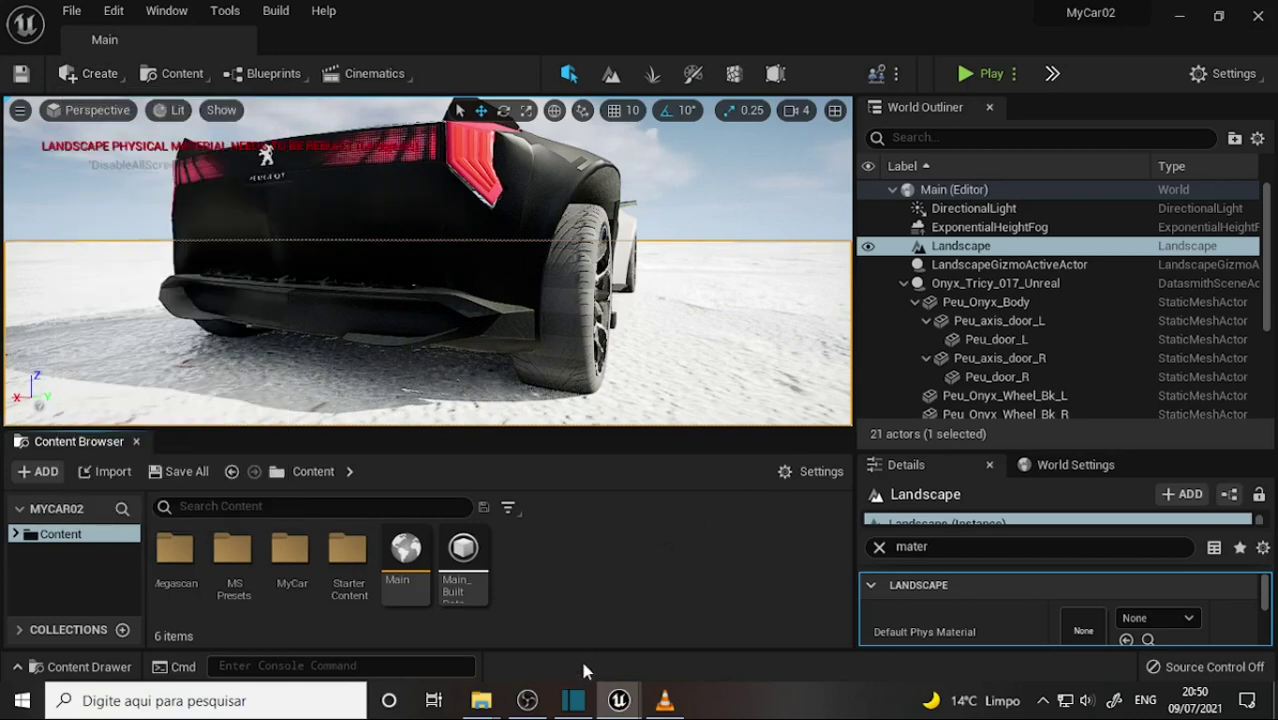
click(527, 700)
click(551, 625)
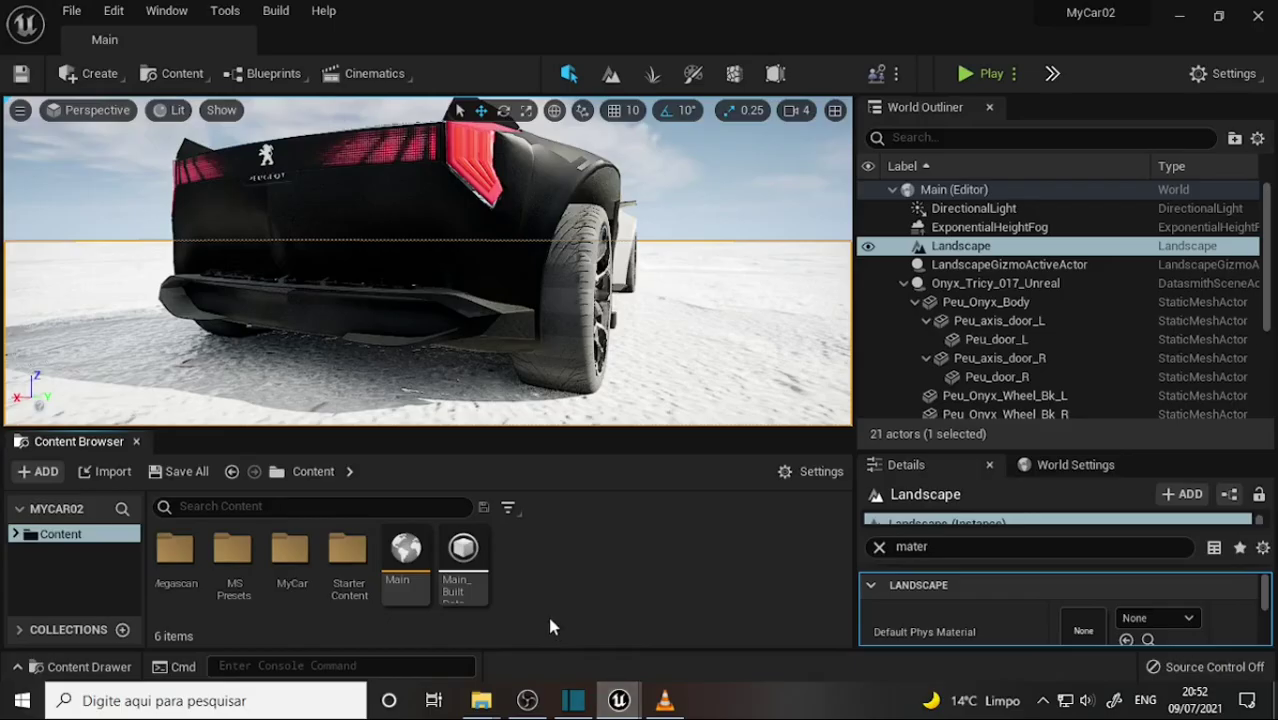
click(96, 74)
mouse_move(149, 189)
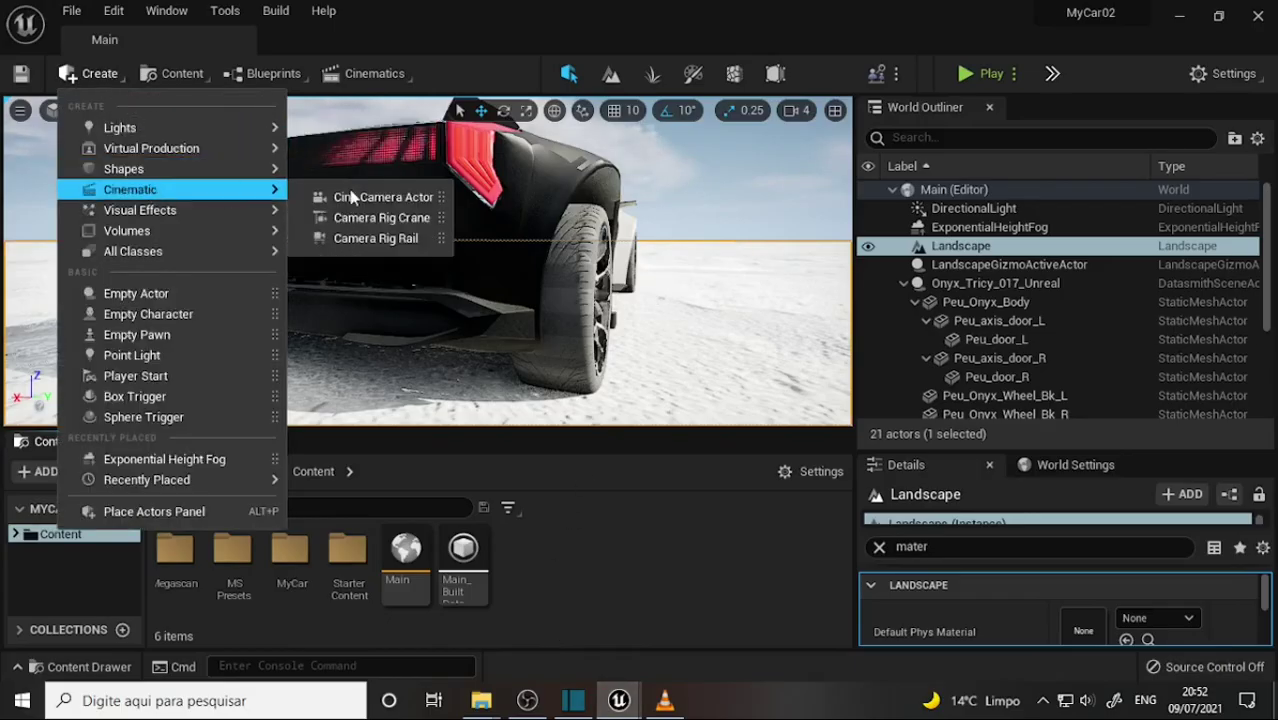
drag(378, 199, 573, 306)
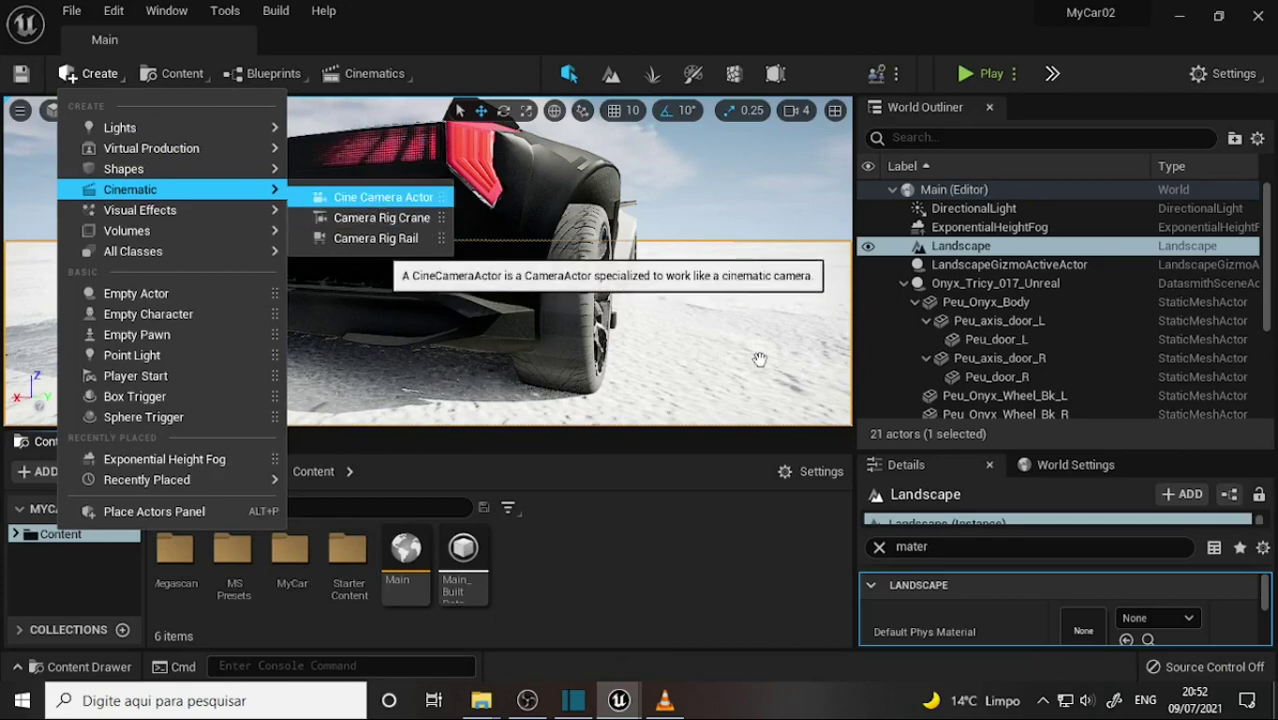
drag(760, 359, 719, 281)
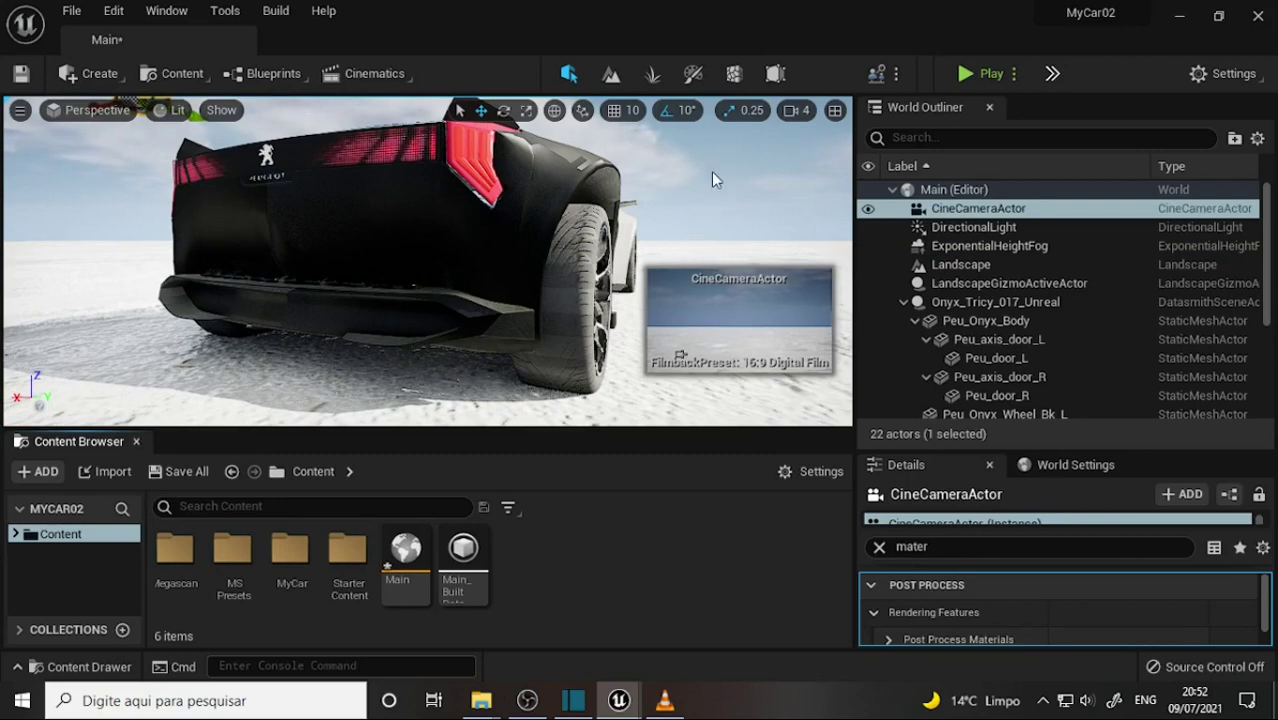
Move the new Cine Camera to the right and turn it 90 degrees
right_drag(695, 176, 666, 208)
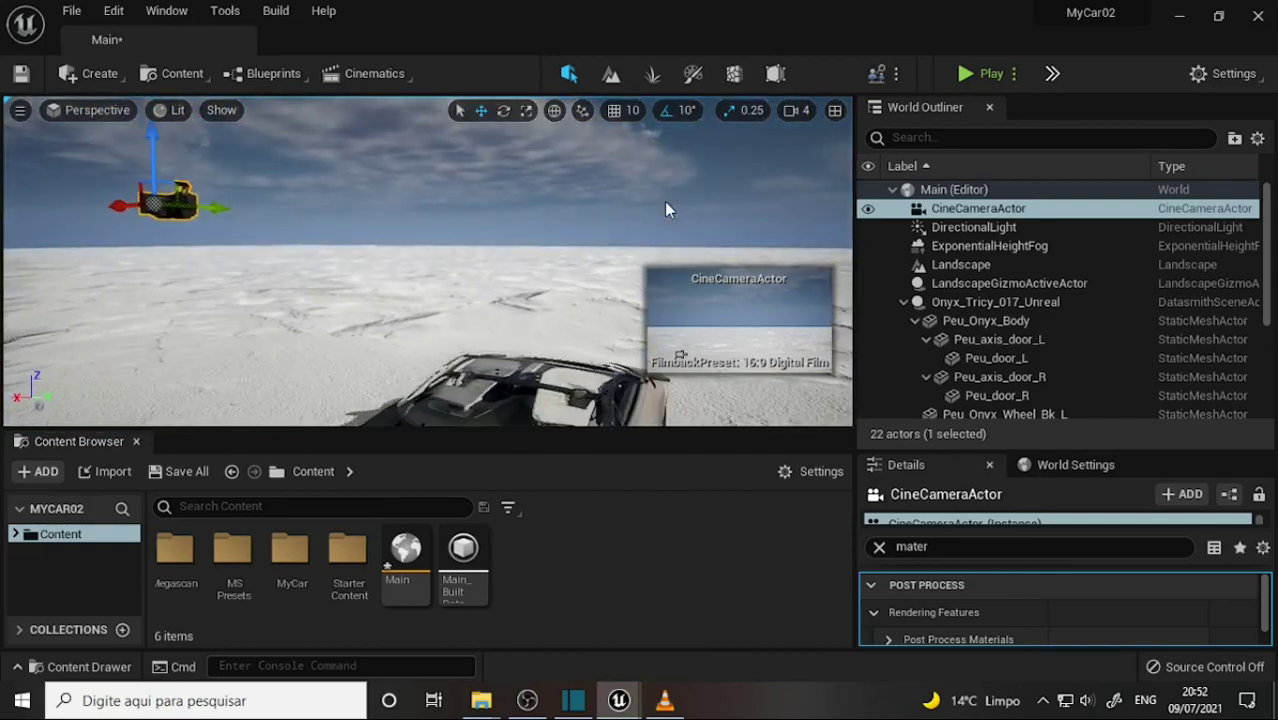
drag(125, 206, 423, 208)
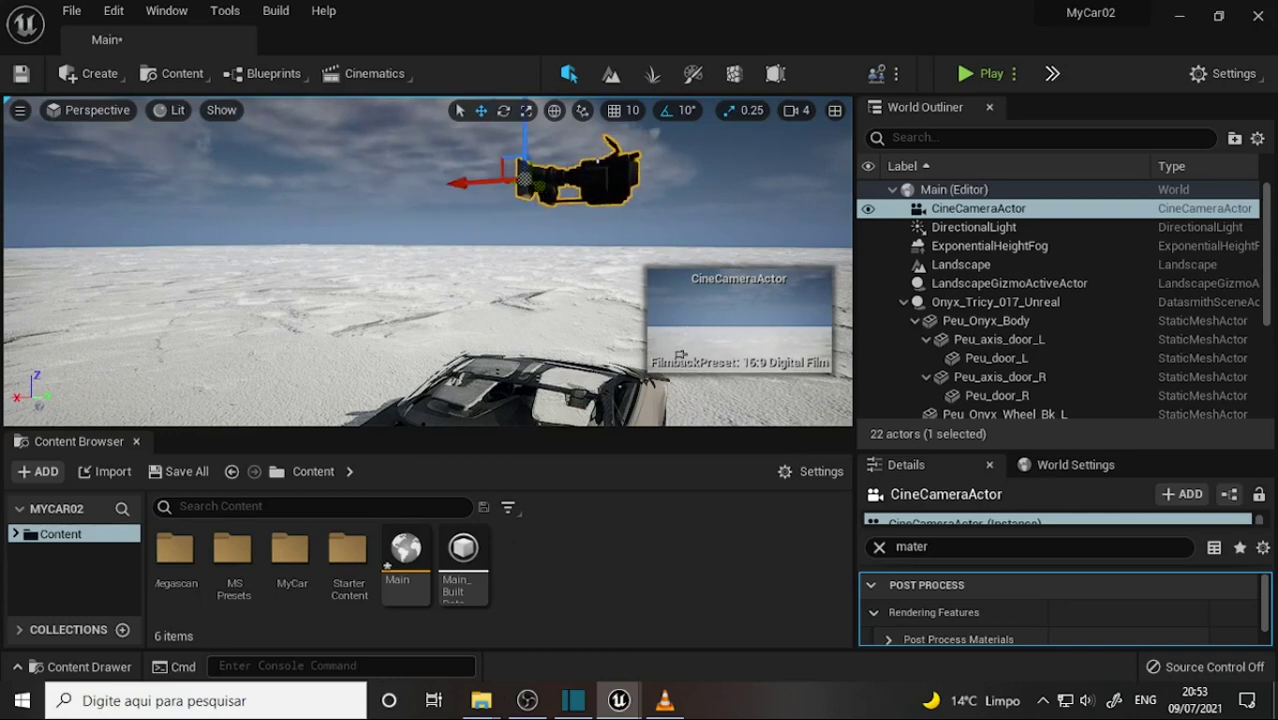
click(503, 110)
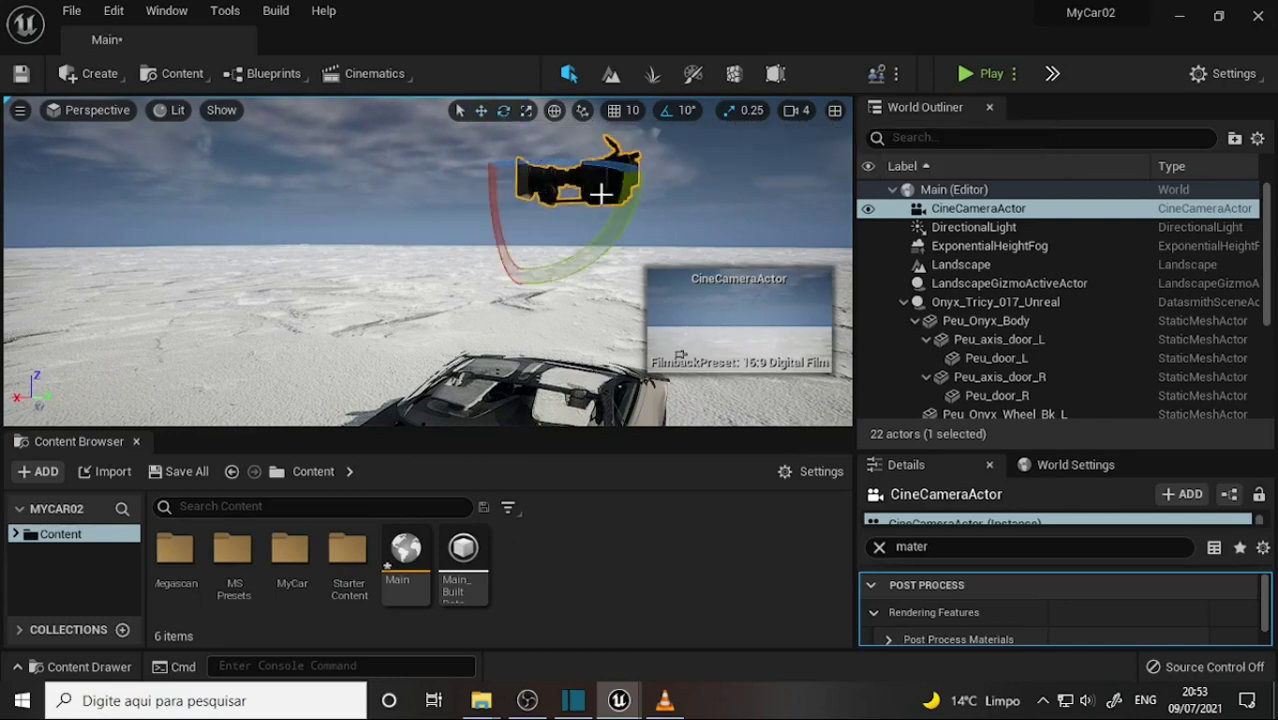
drag(614, 162, 545, 196)
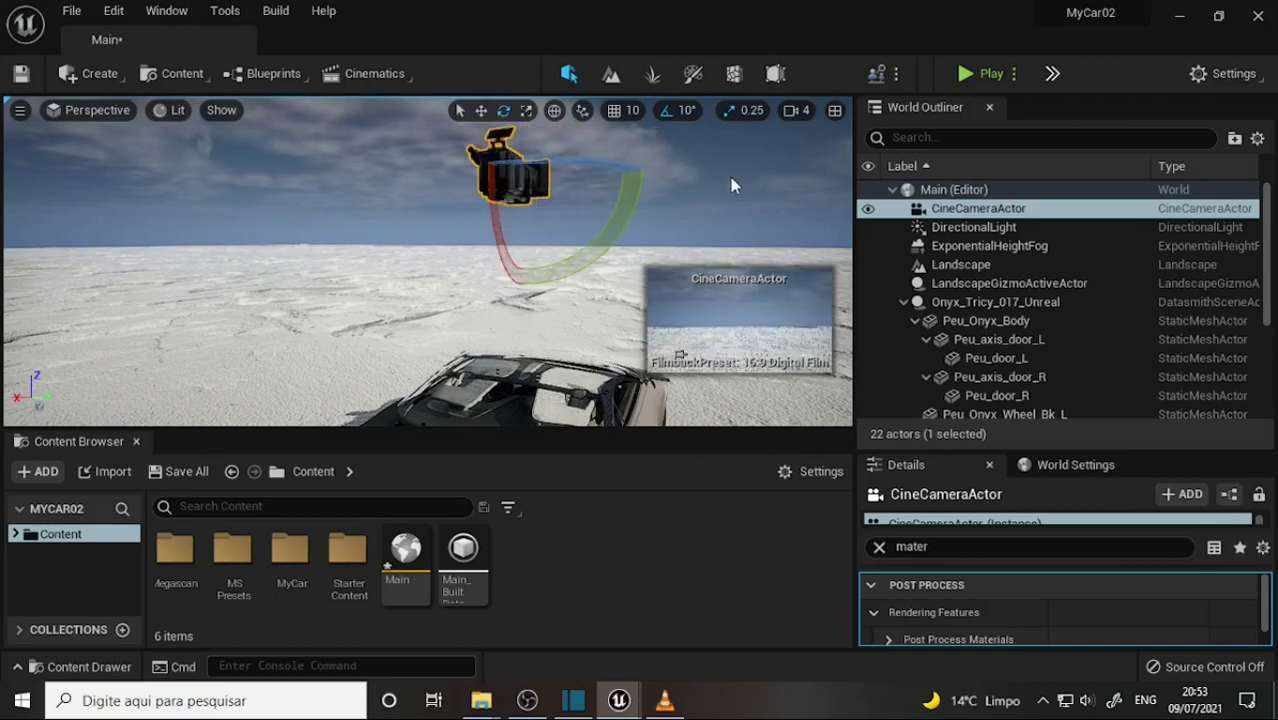
Lower the Cine Camera and position it low beside the car's rear, aimed at the car
click(481, 110)
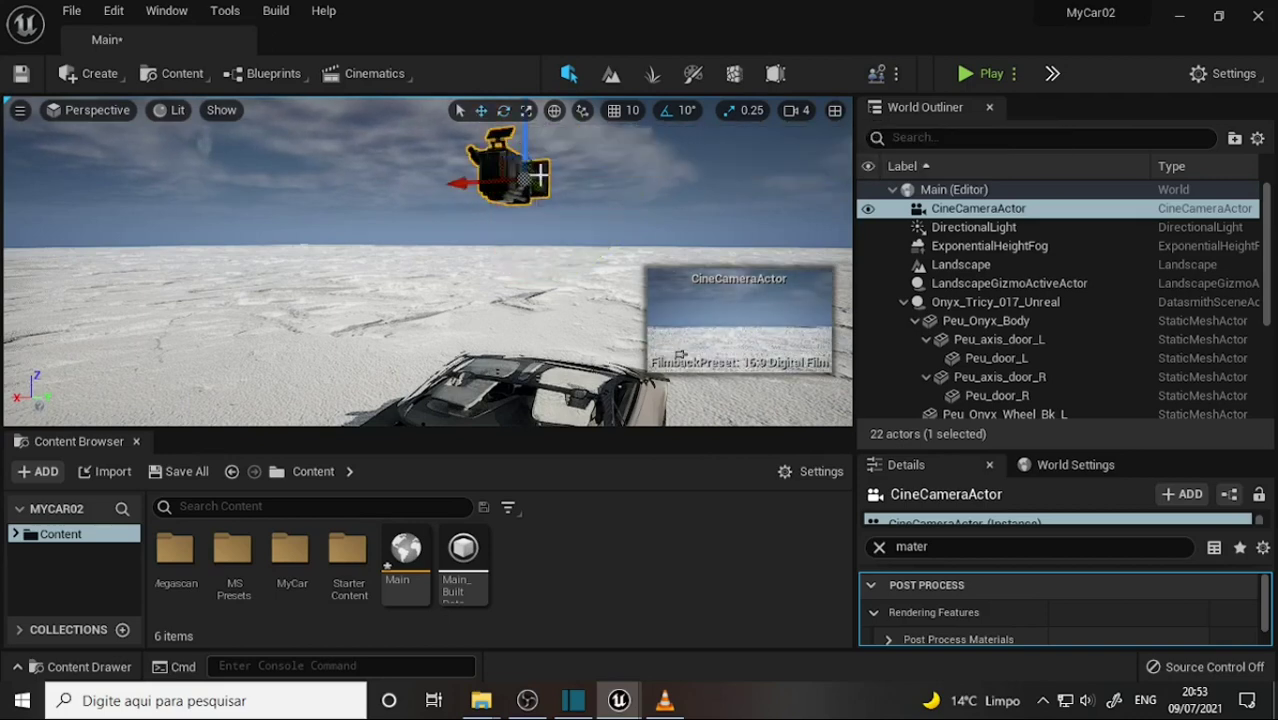
drag(527, 137, 524, 330)
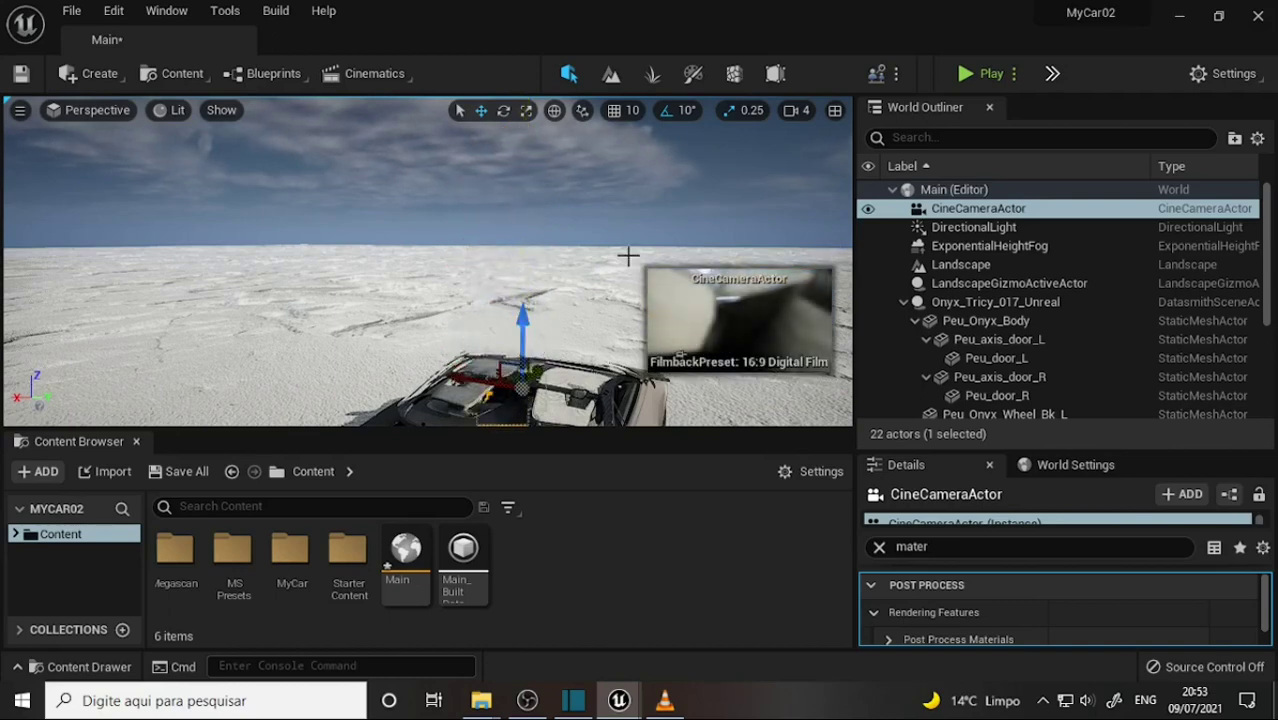
scroll(627, 256, down, 3)
scroll(627, 256, down, 3)
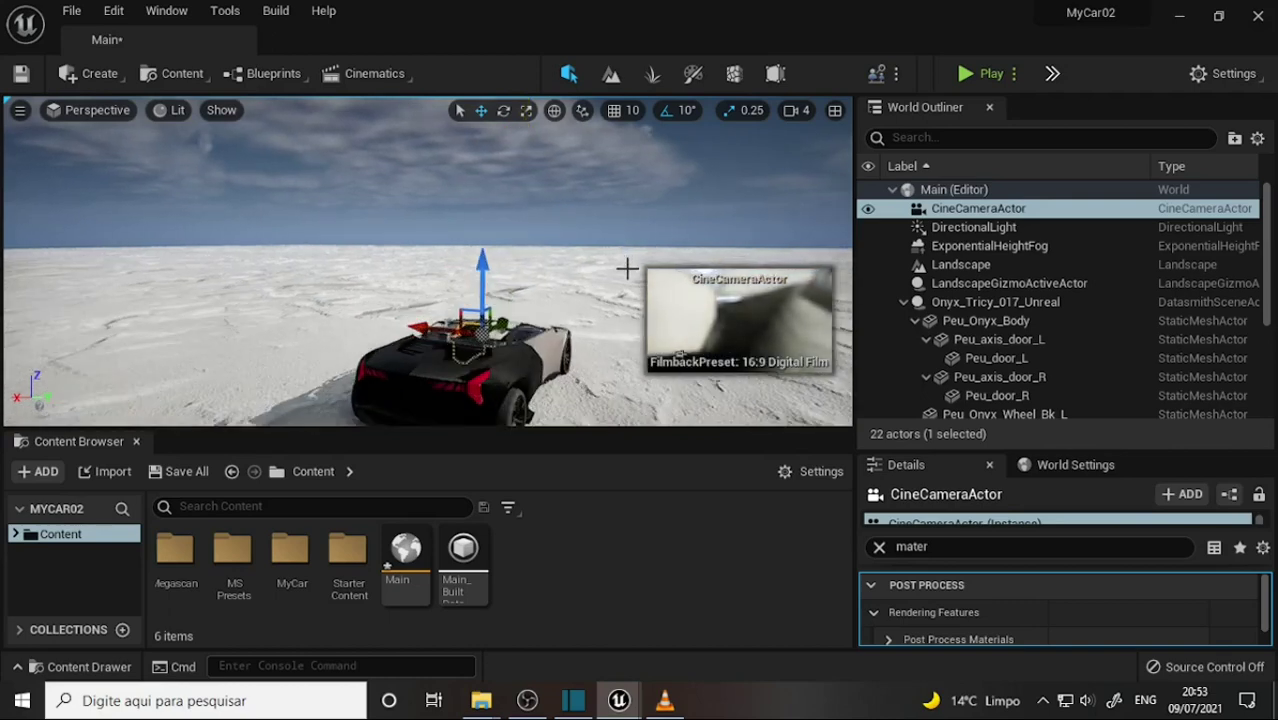
mouse_move(487, 335)
mouse_down()
mouse_move(428, 400)
mouse_move(398, 402)
mouse_up()
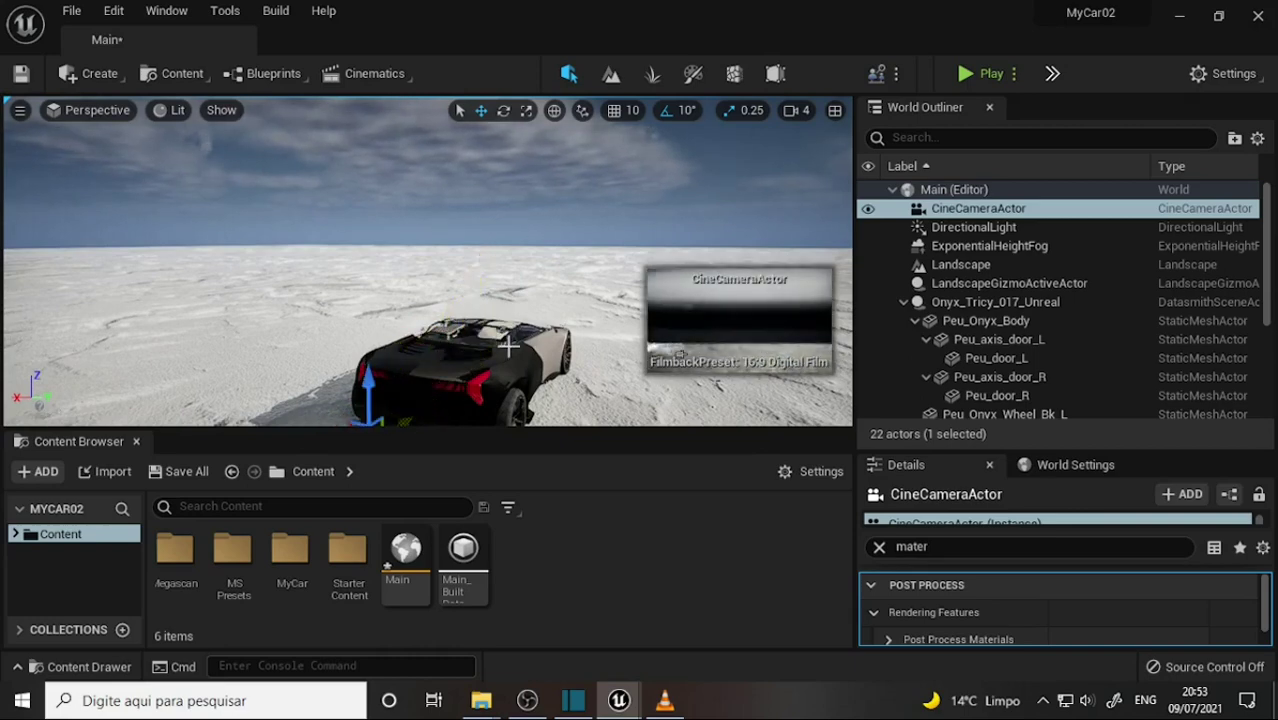
right_drag(487, 345, 430, 340)
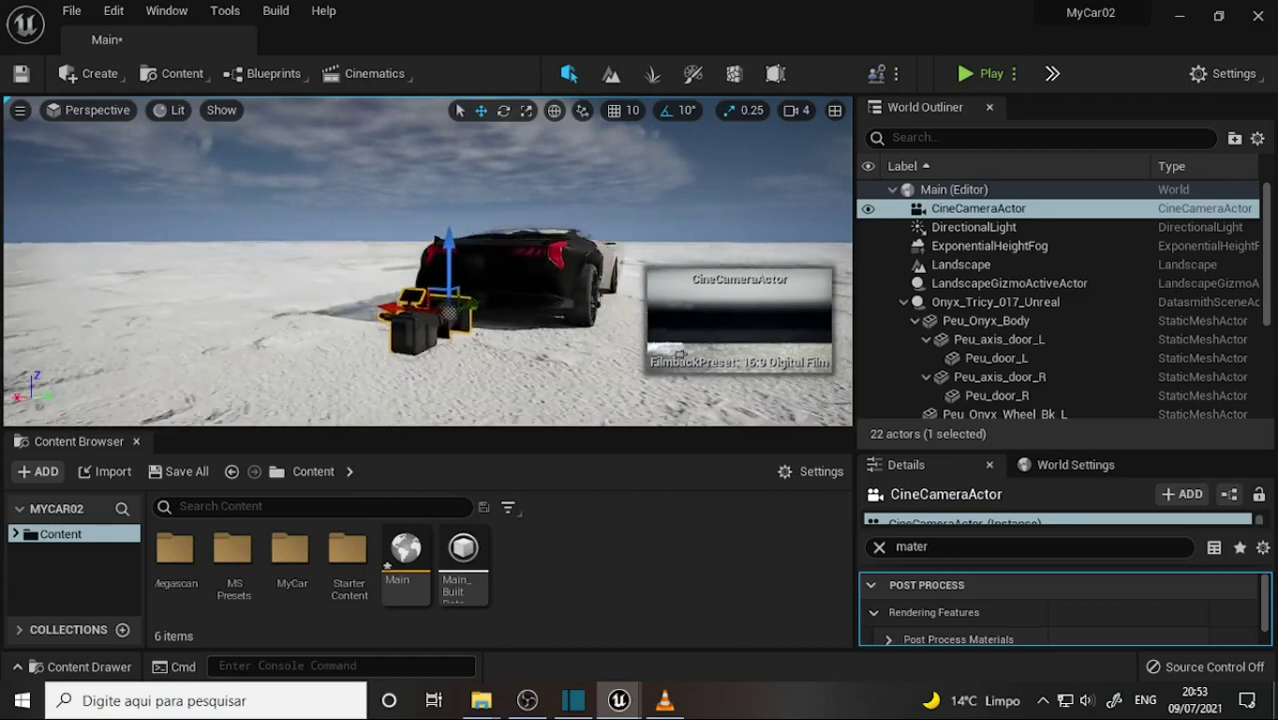
right_drag(530, 303, 480, 305)
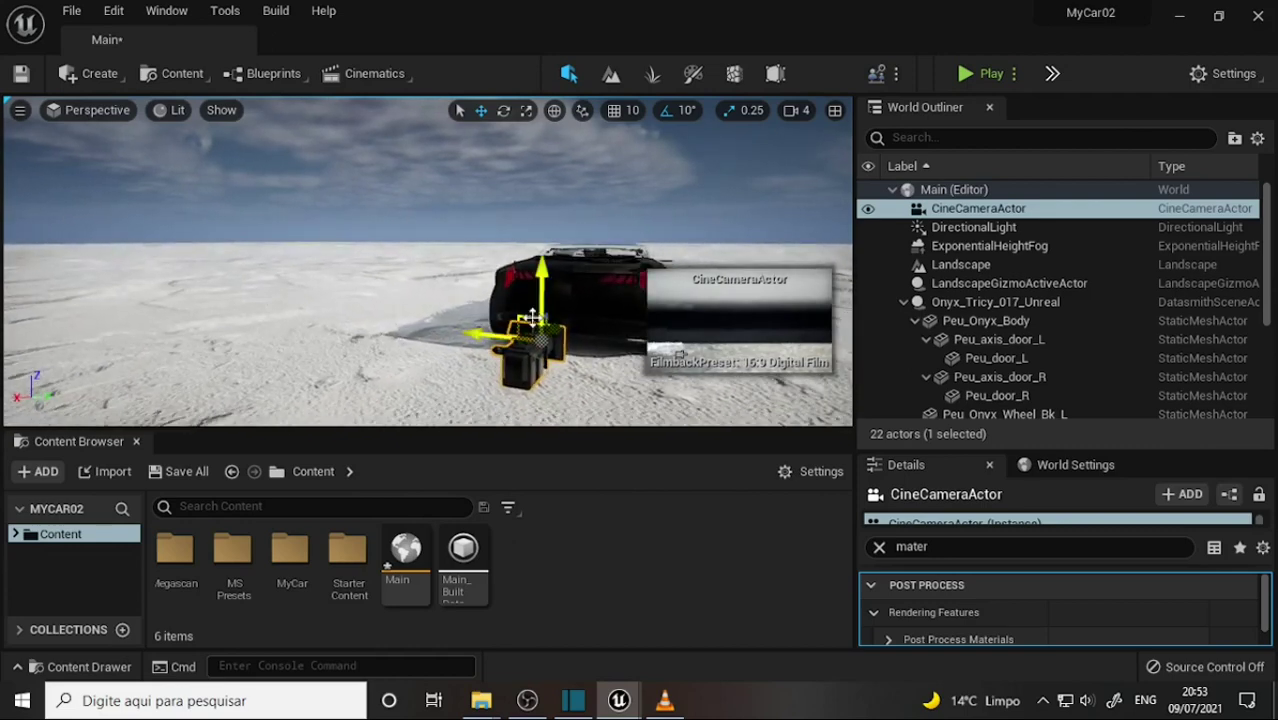
drag(537, 300, 537, 280)
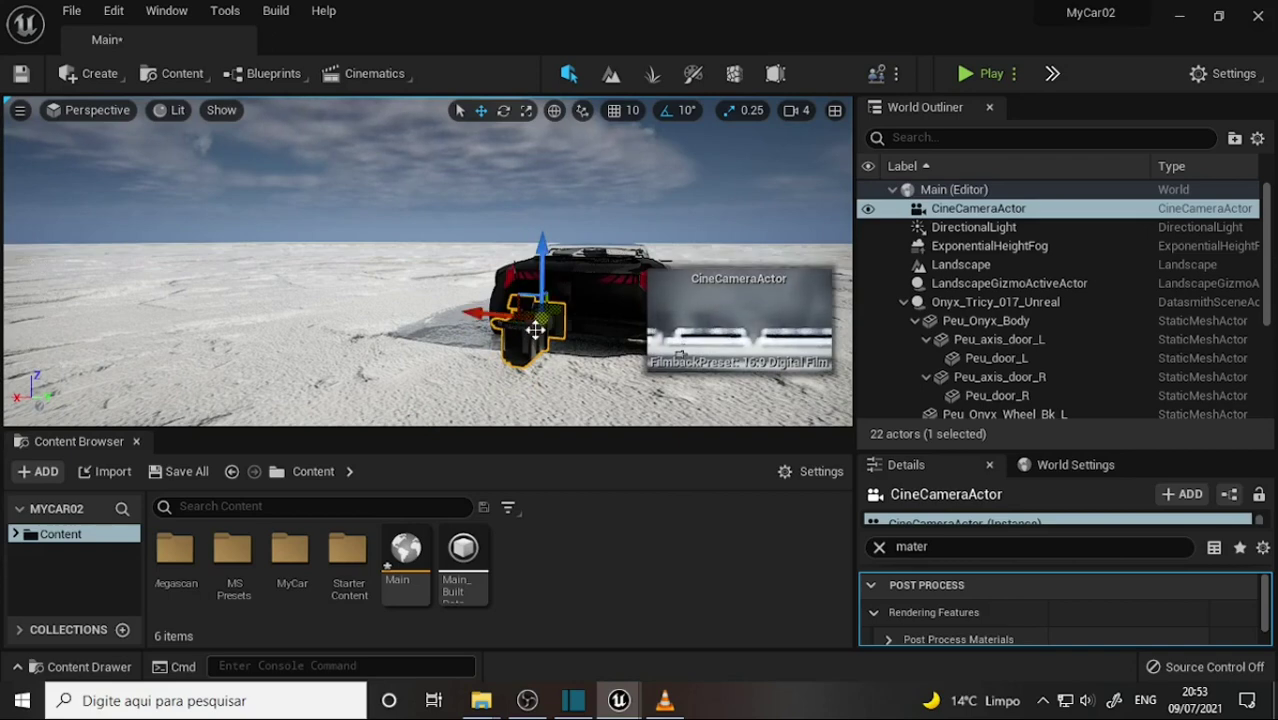
mouse_move(555, 313)
mouse_down()
mouse_move(494, 371)
mouse_move(603, 358)
mouse_up()
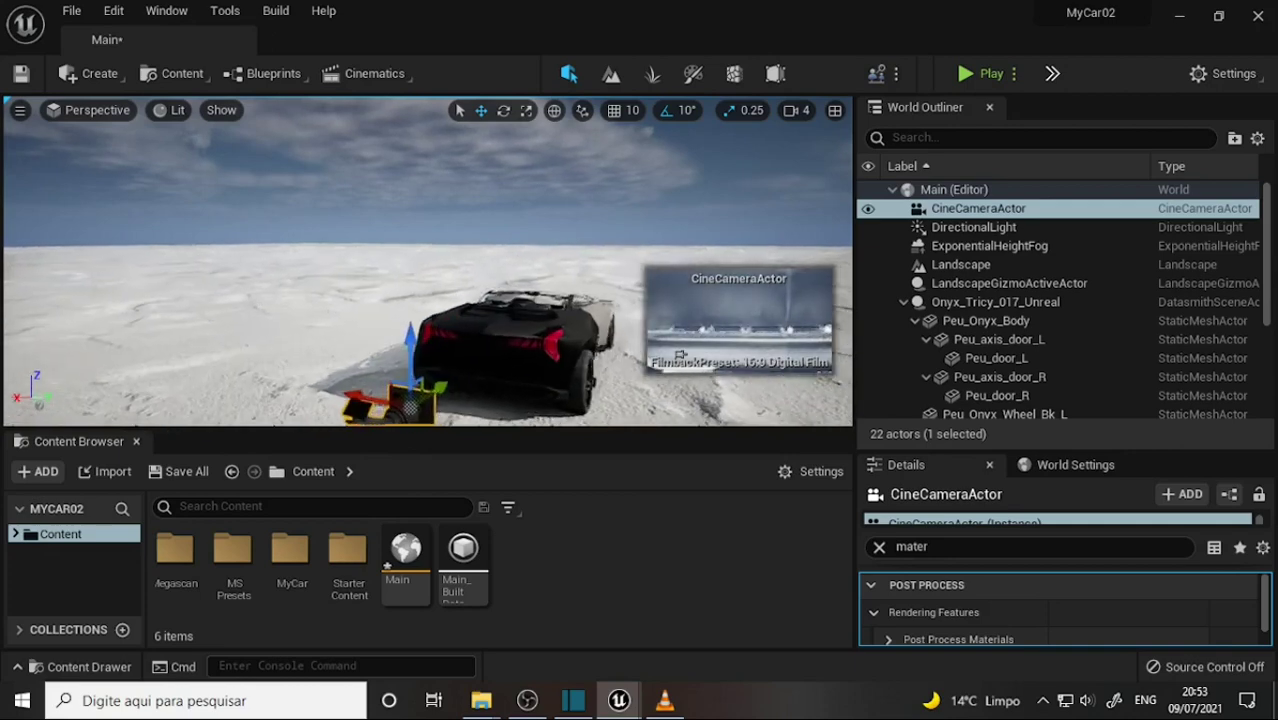
click(100, 110)
Pilot the CineCameraActor and swing its view onto the car's rear
click(140, 318)
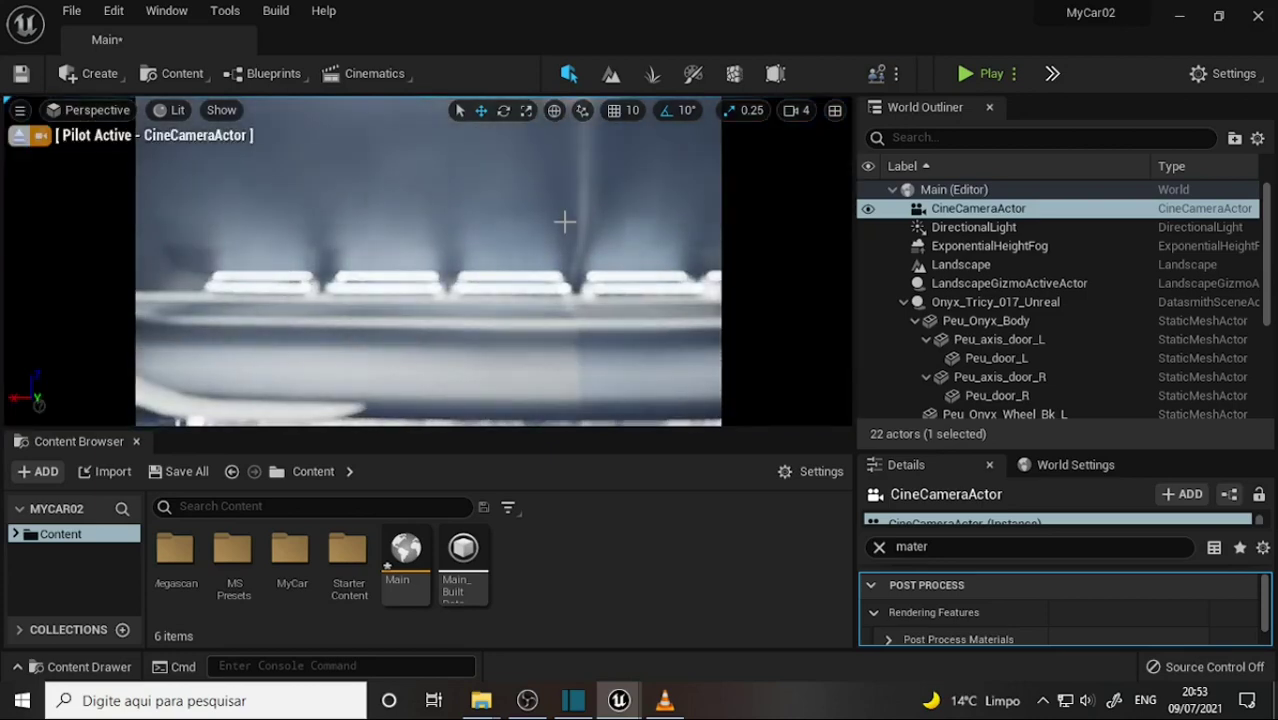
scroll(565, 221, down, 5)
scroll(619, 197, up, 3)
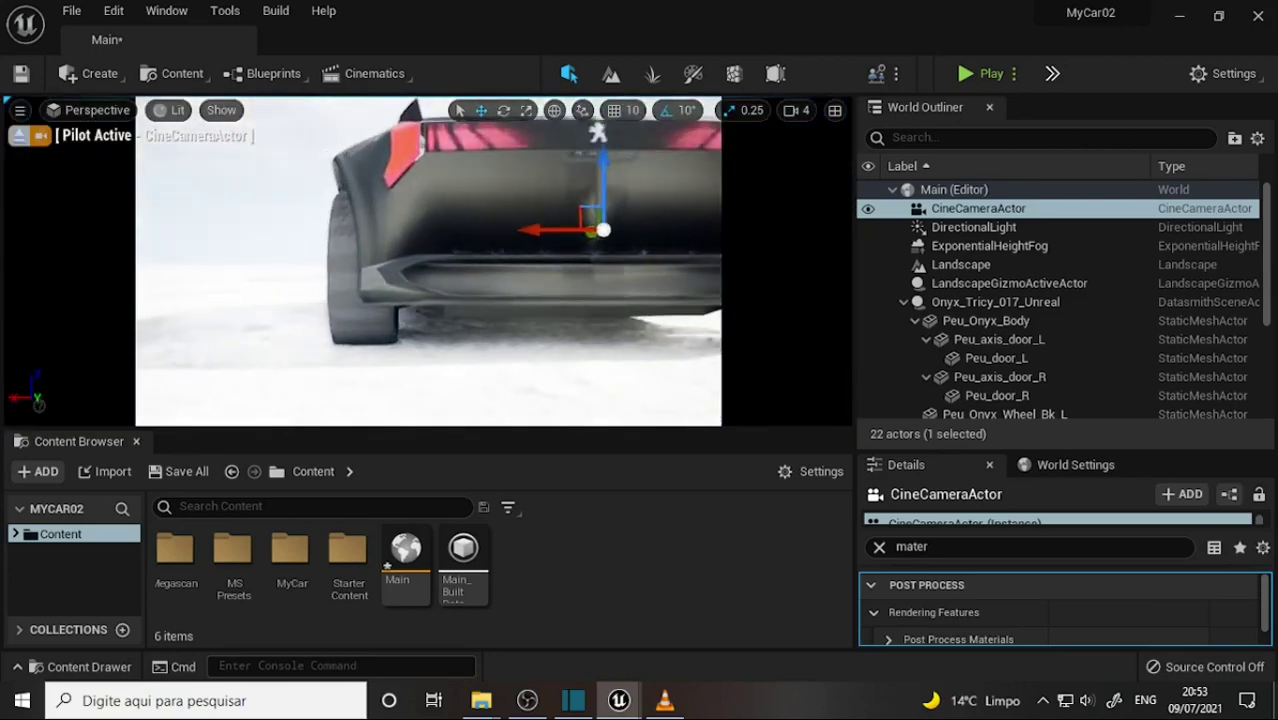
right_drag(638, 213, 560, 230)
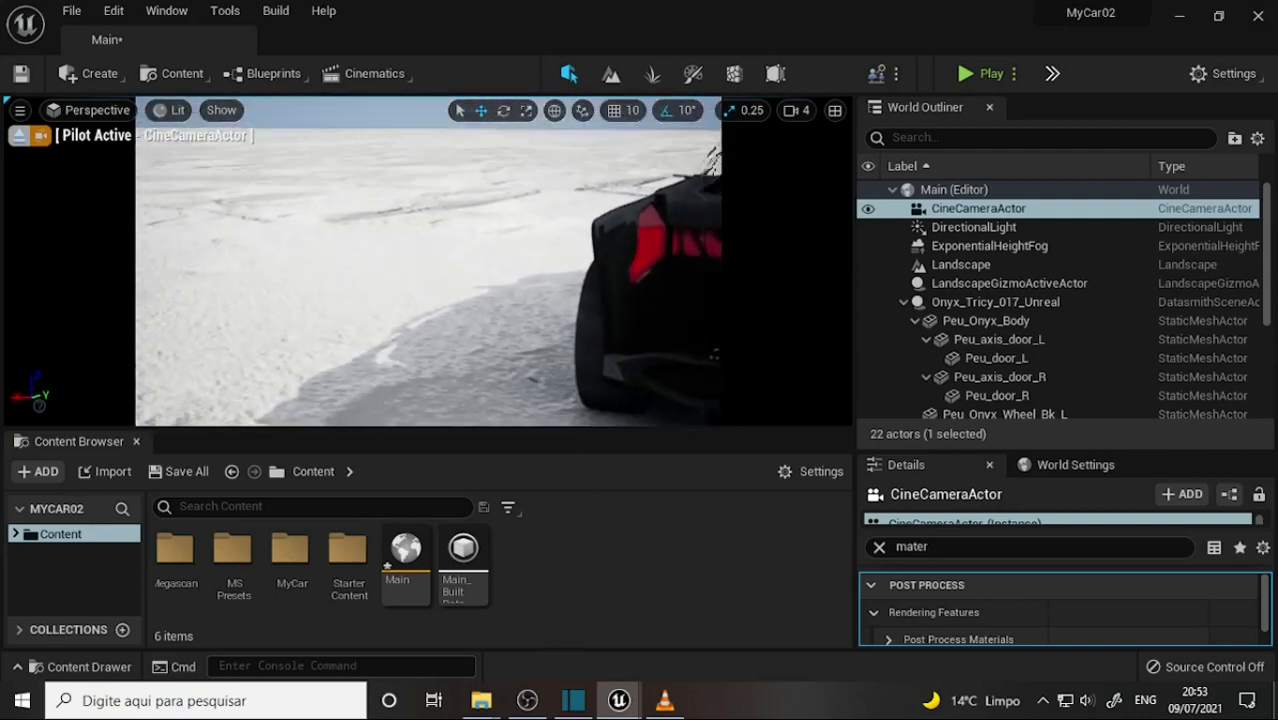
right_drag(665, 260, 600, 240)
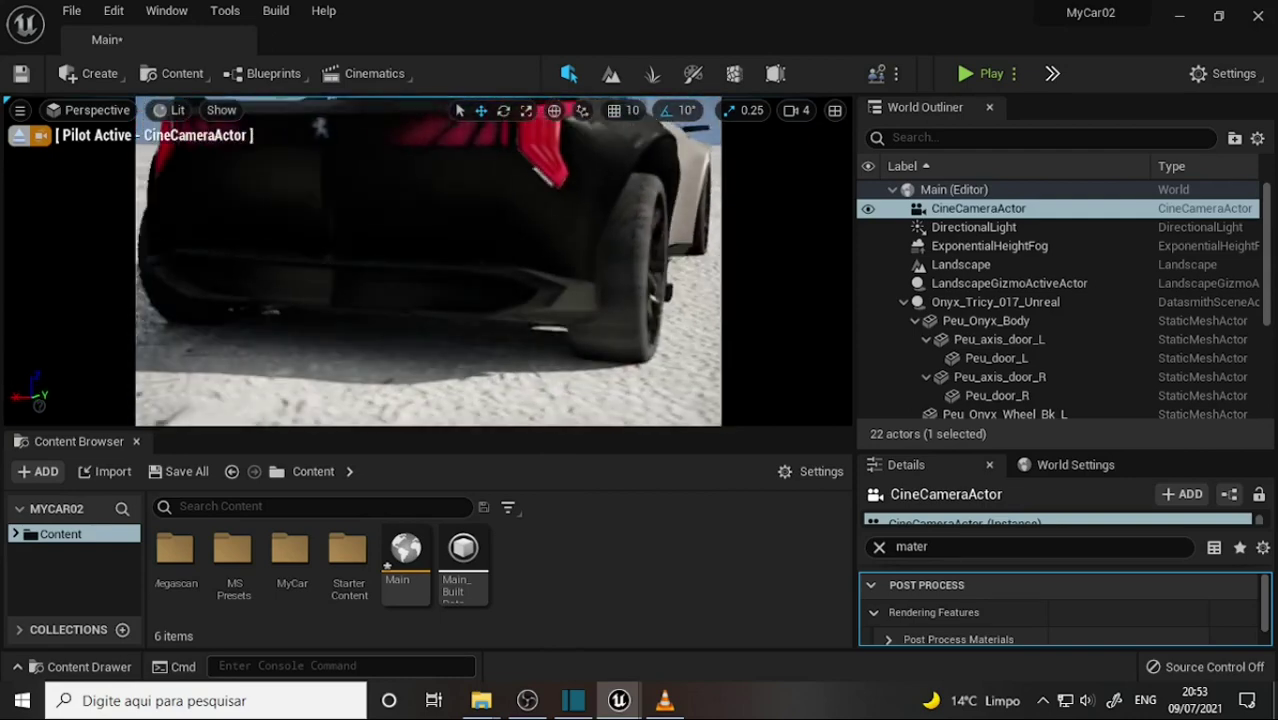
scroll(663, 228, down, 5)
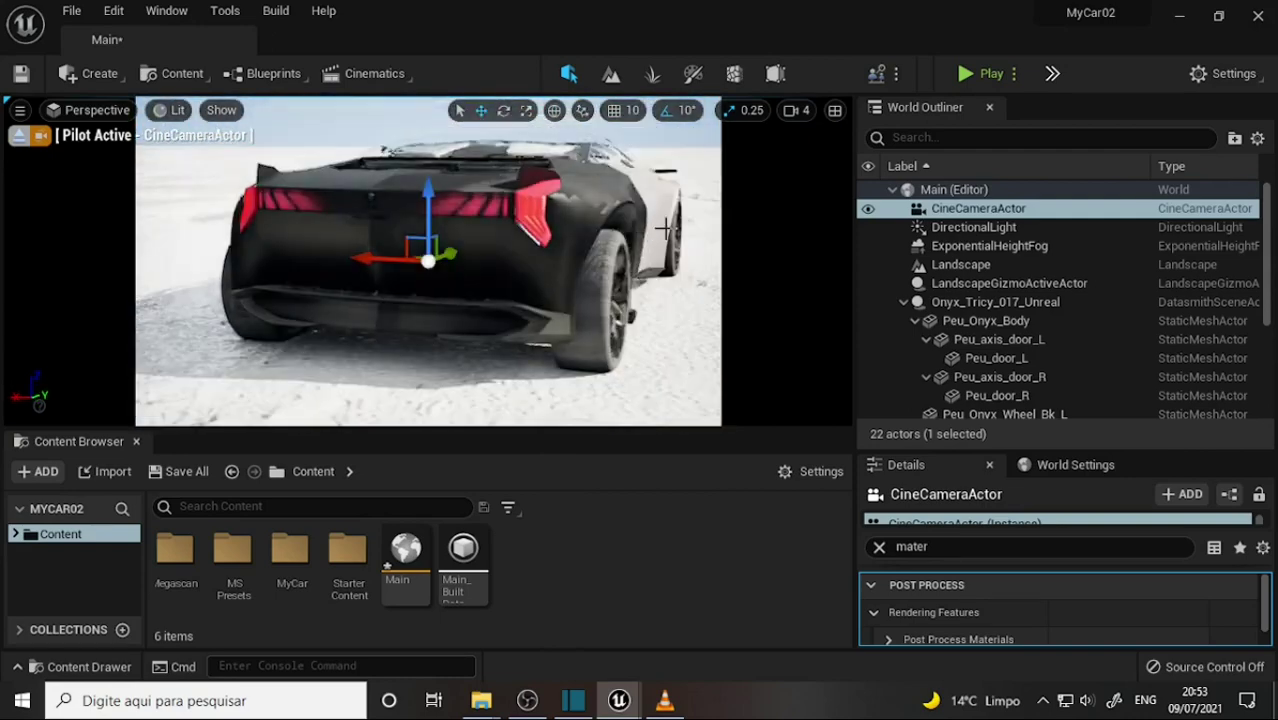
mouse_move(663, 228)
right_down()
mouse_move(623, 268)
mouse_move(634, 232)
mouse_move(600, 262)
mouse_move(612, 255)
right_up()
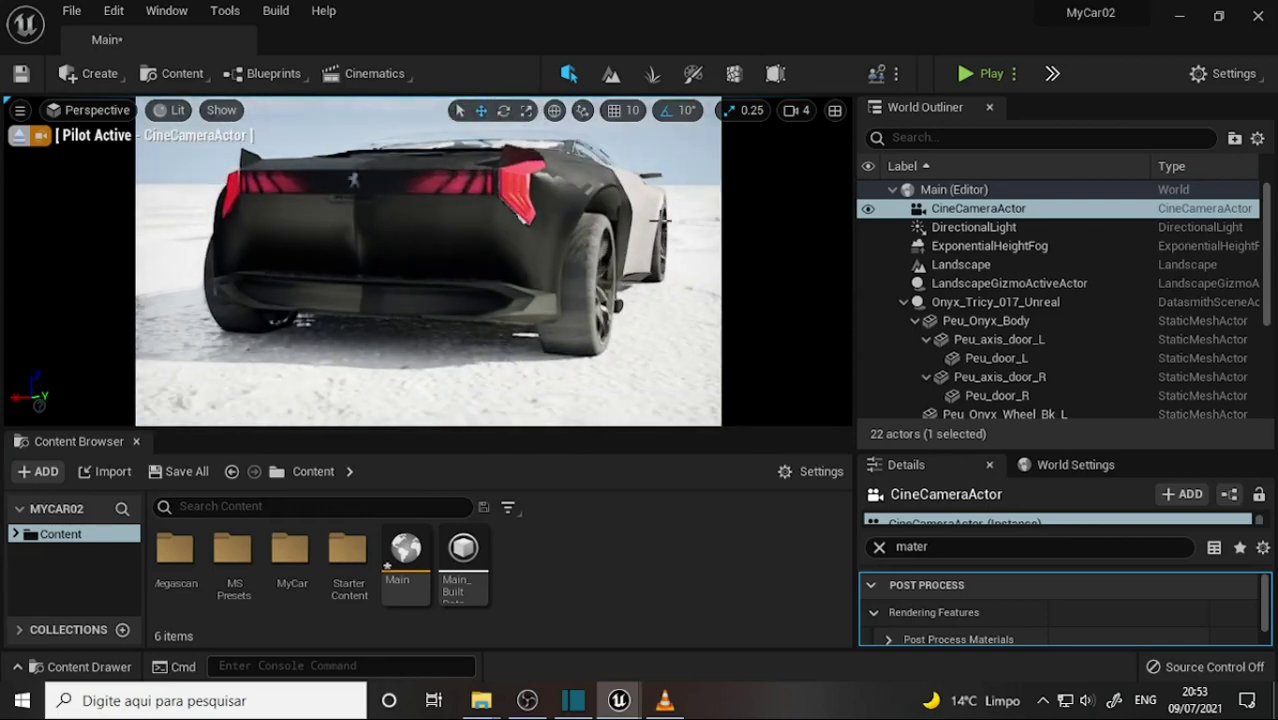
Refine the camera into a low, close rear three-quarter shot of tail lights and rear wheel
right_drag(662, 221, 660, 225)
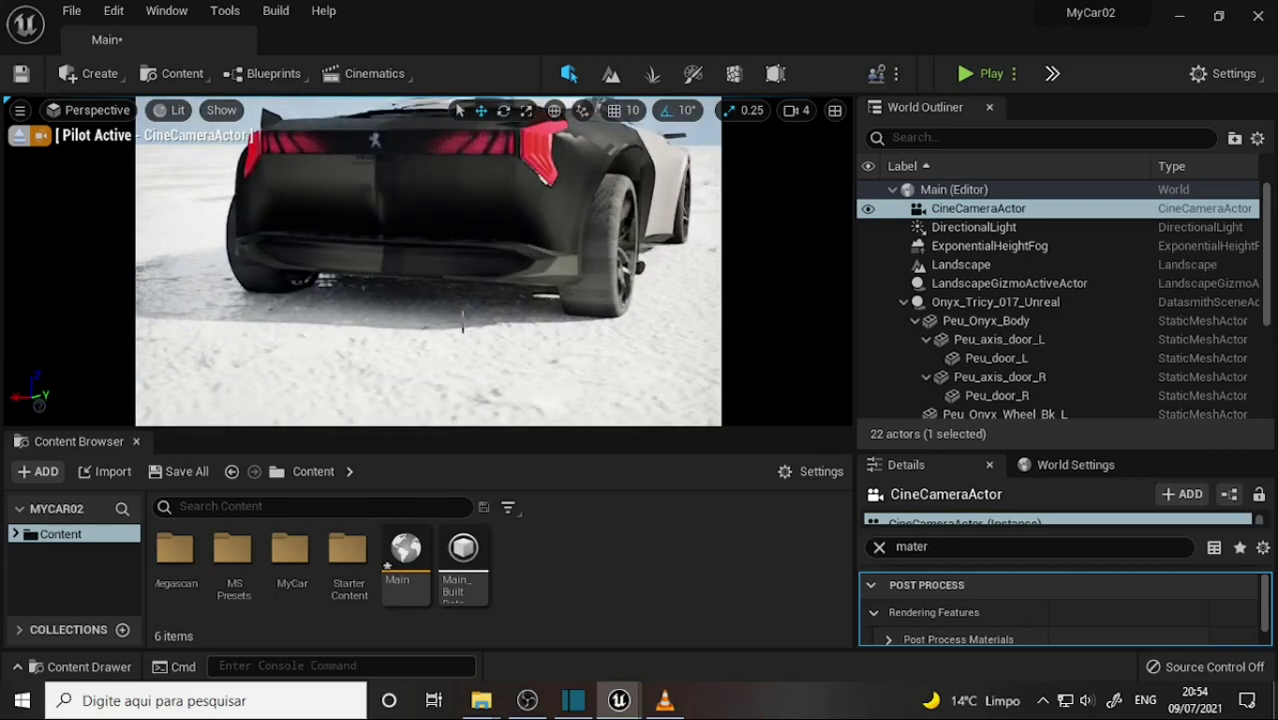
right_drag(462, 322, 529, 323)
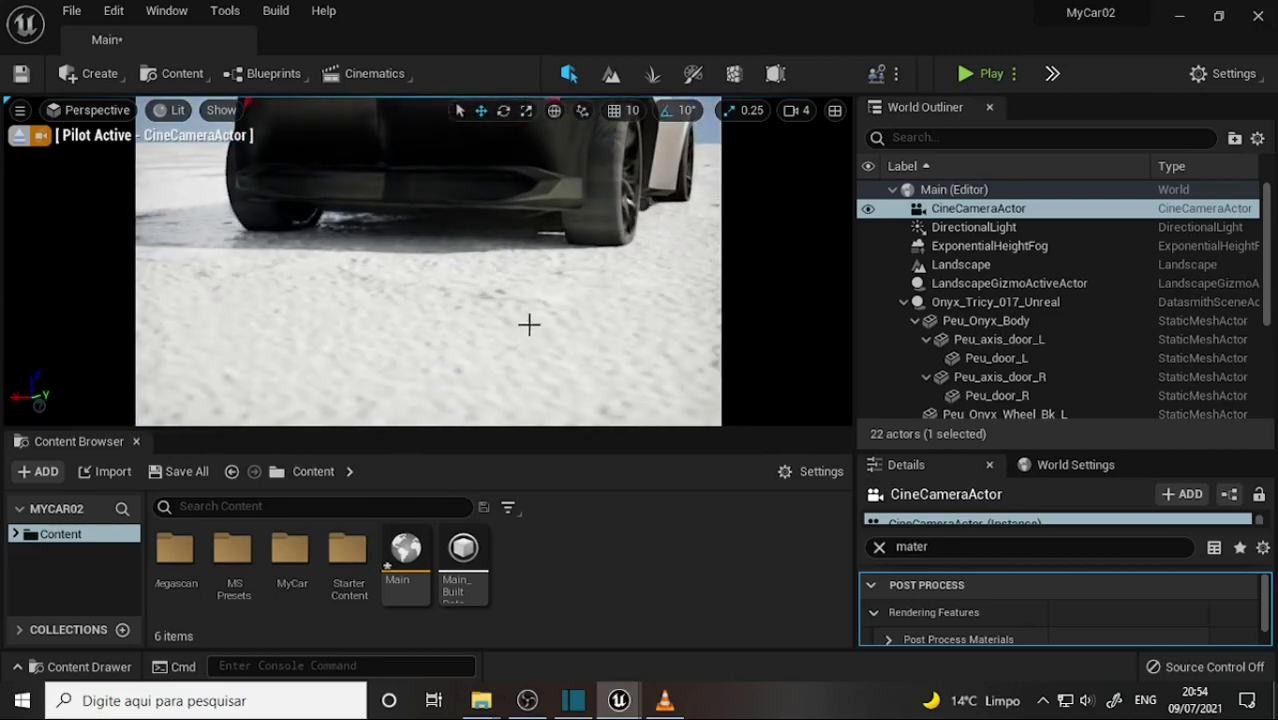
right_drag(639, 267, 600, 270)
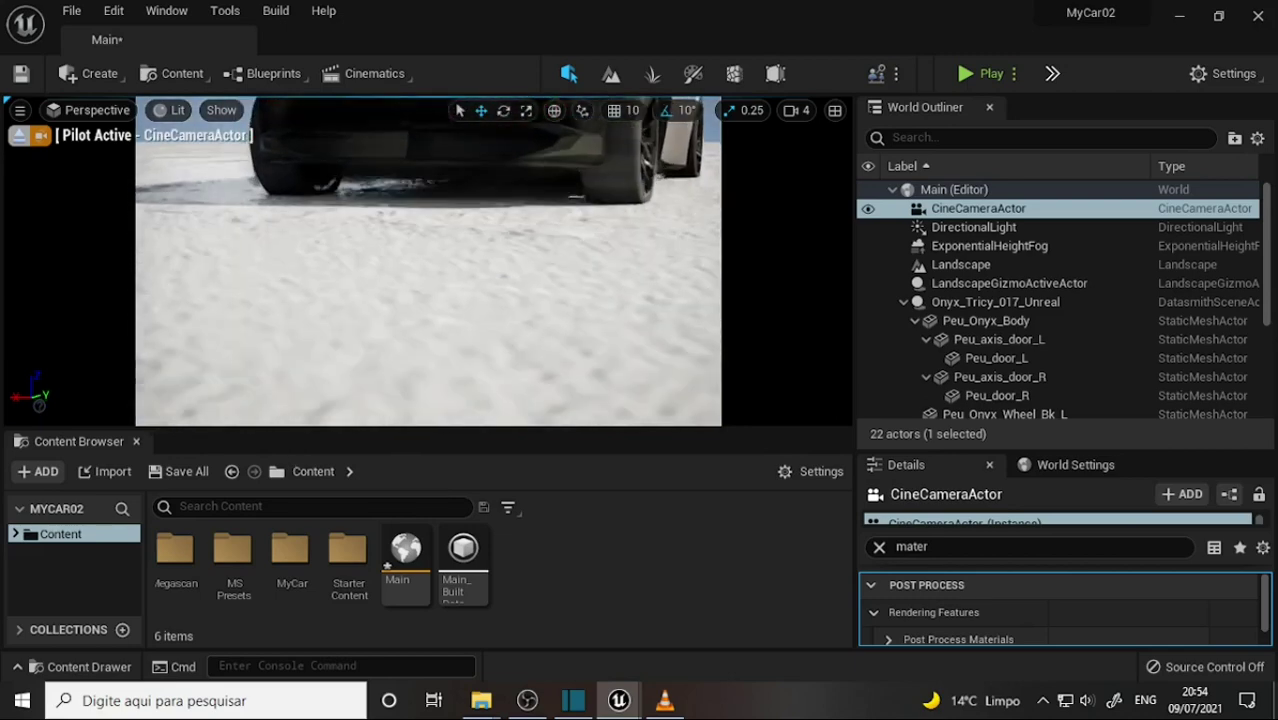
right_drag(428, 261, 430, 262)
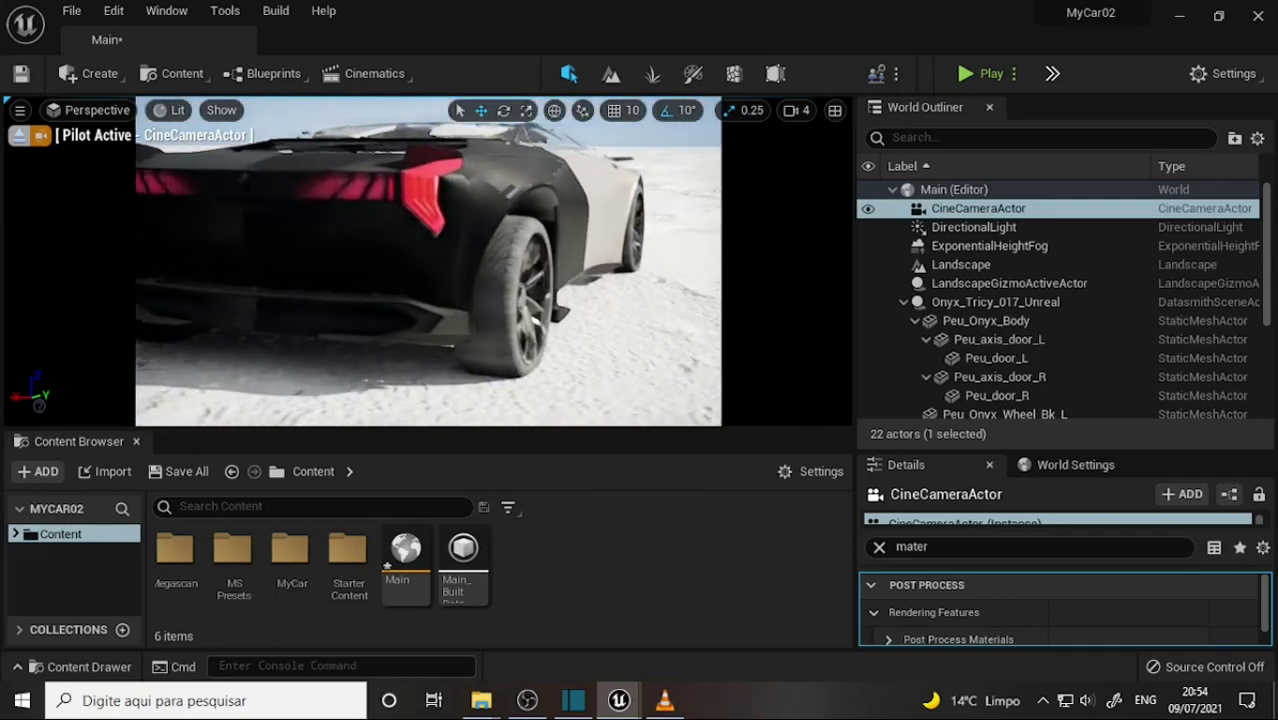
right_drag(584, 295, 585, 296)
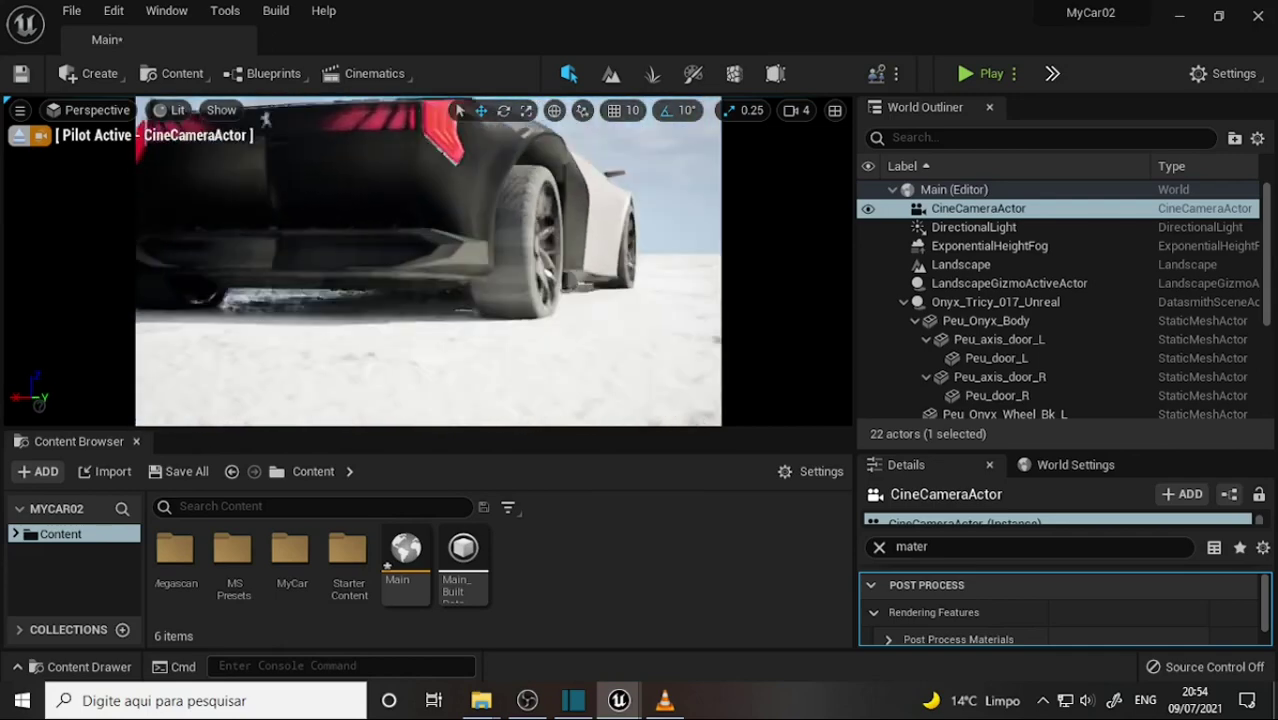
right_drag(601, 216, 600, 220)
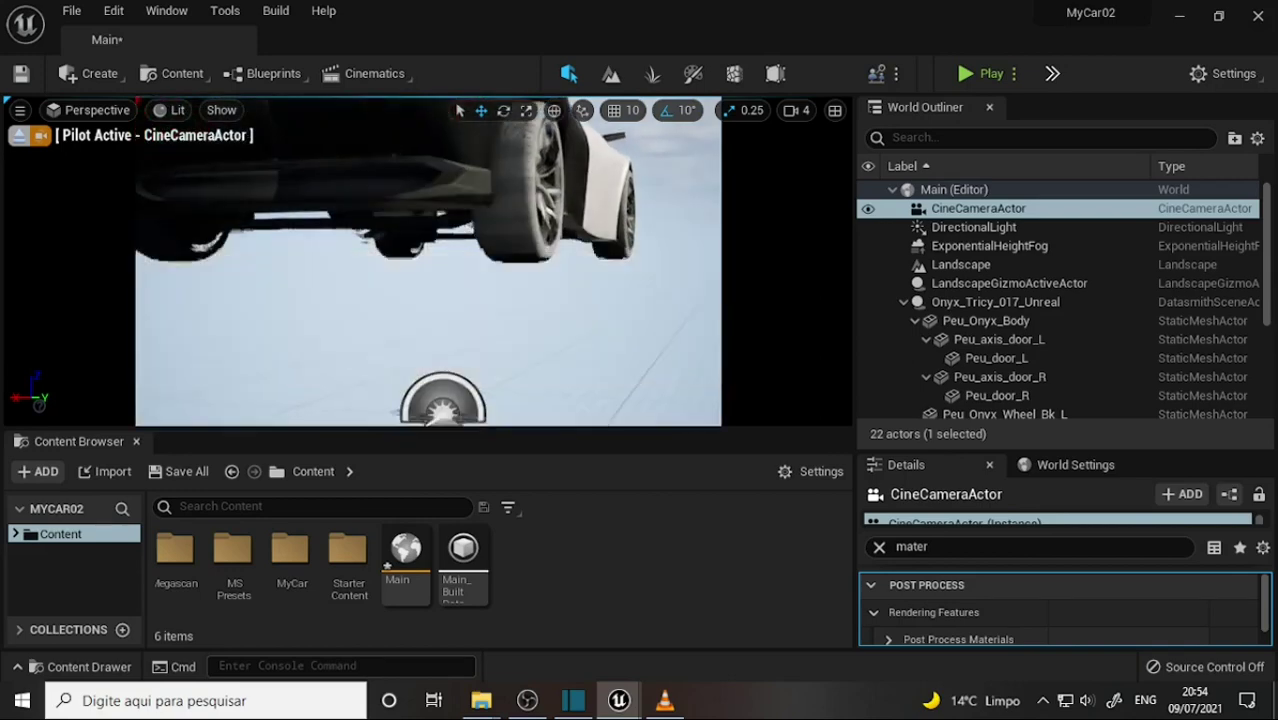
mouse_move(428, 261)
right_down()
mouse_move(428, 245)
mouse_move(414, 247)
right_up()
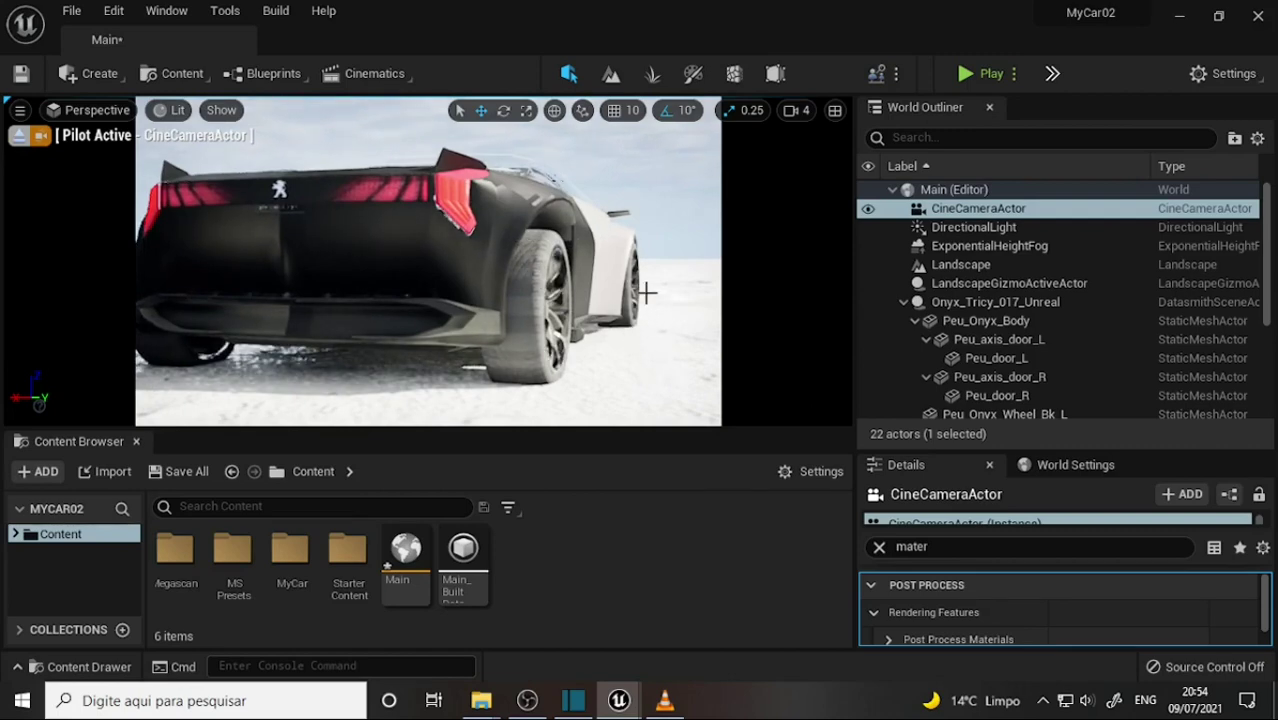
mouse_move(658, 318)
right_down()
mouse_move(705, 318)
mouse_move(660, 333)
mouse_move(640, 316)
right_up()
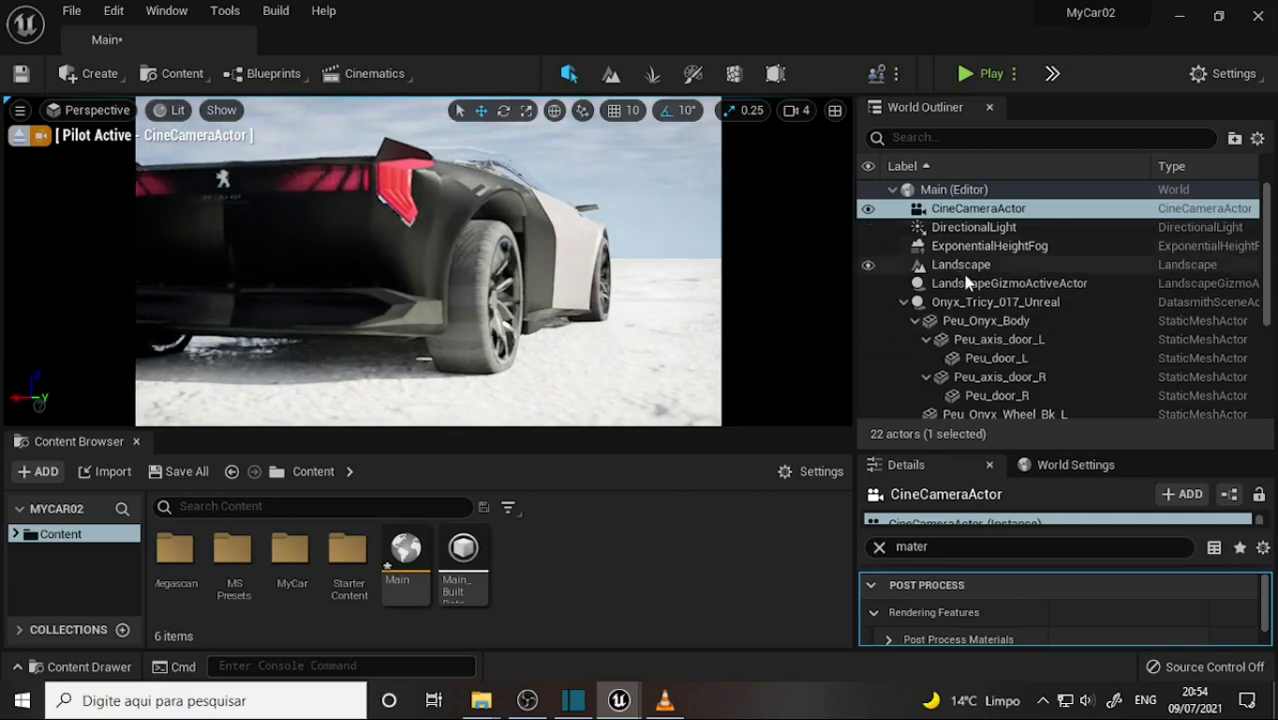
Collapse the Onyx_Tricy_017_Unreal hierarchy and enlarge the Details panel filtered to Post Process Materials
drag(1268, 257, 1268, 290)
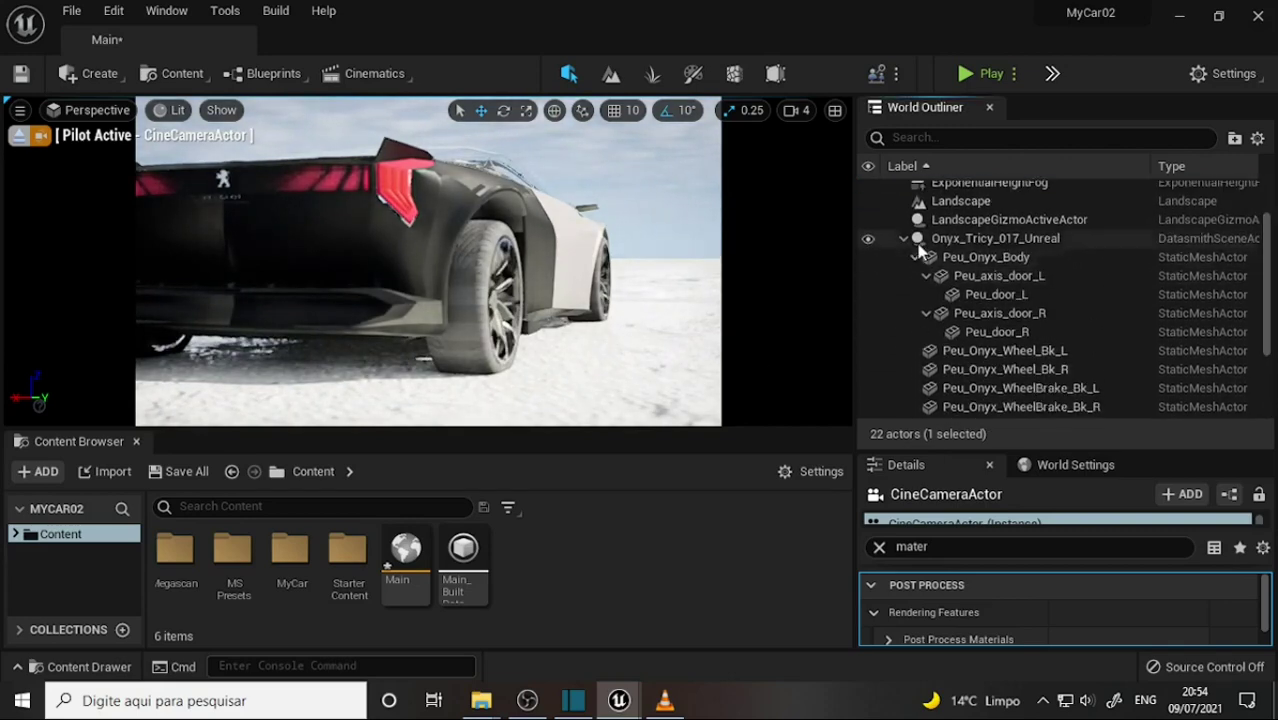
click(903, 238)
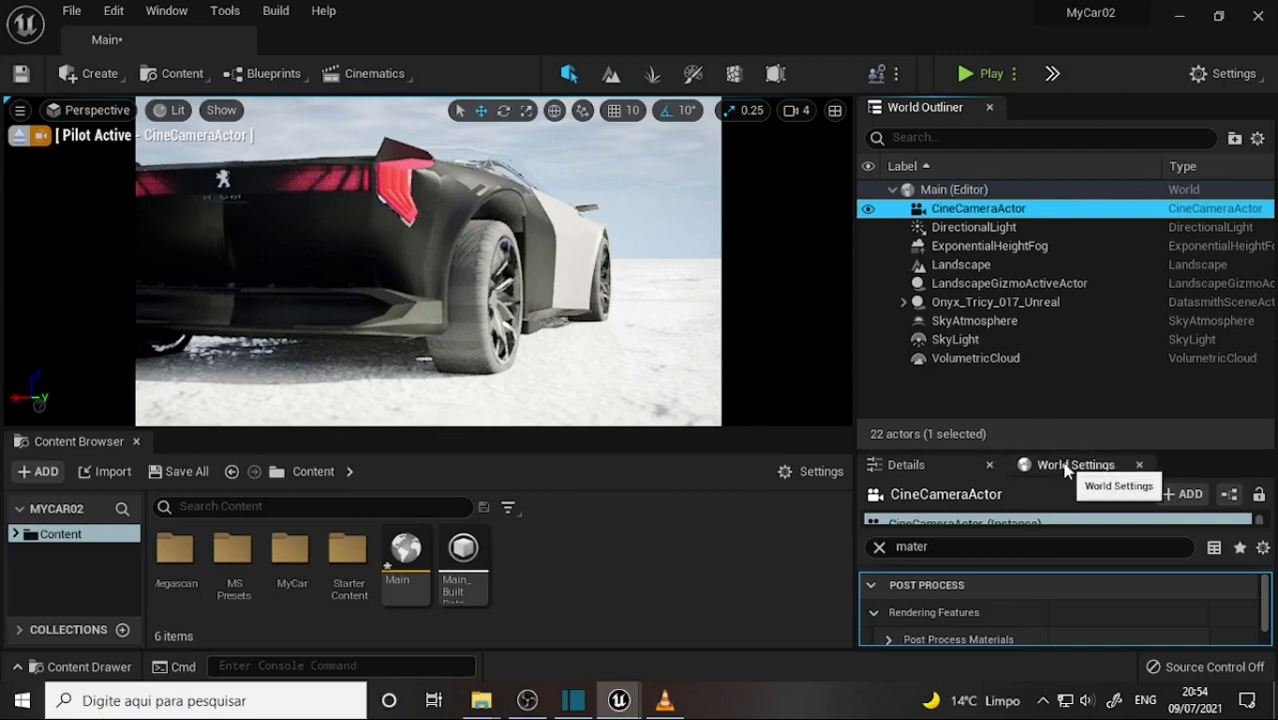
drag(1068, 449, 1066, 303)
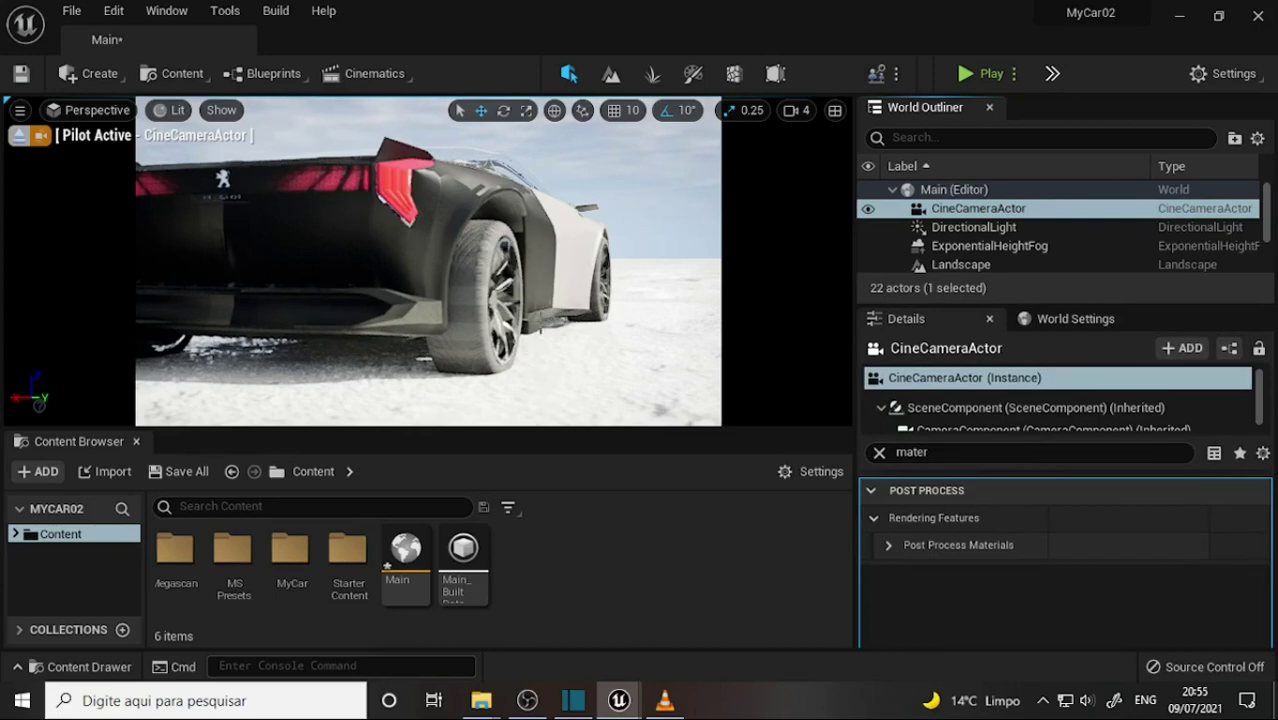
click(530, 706)
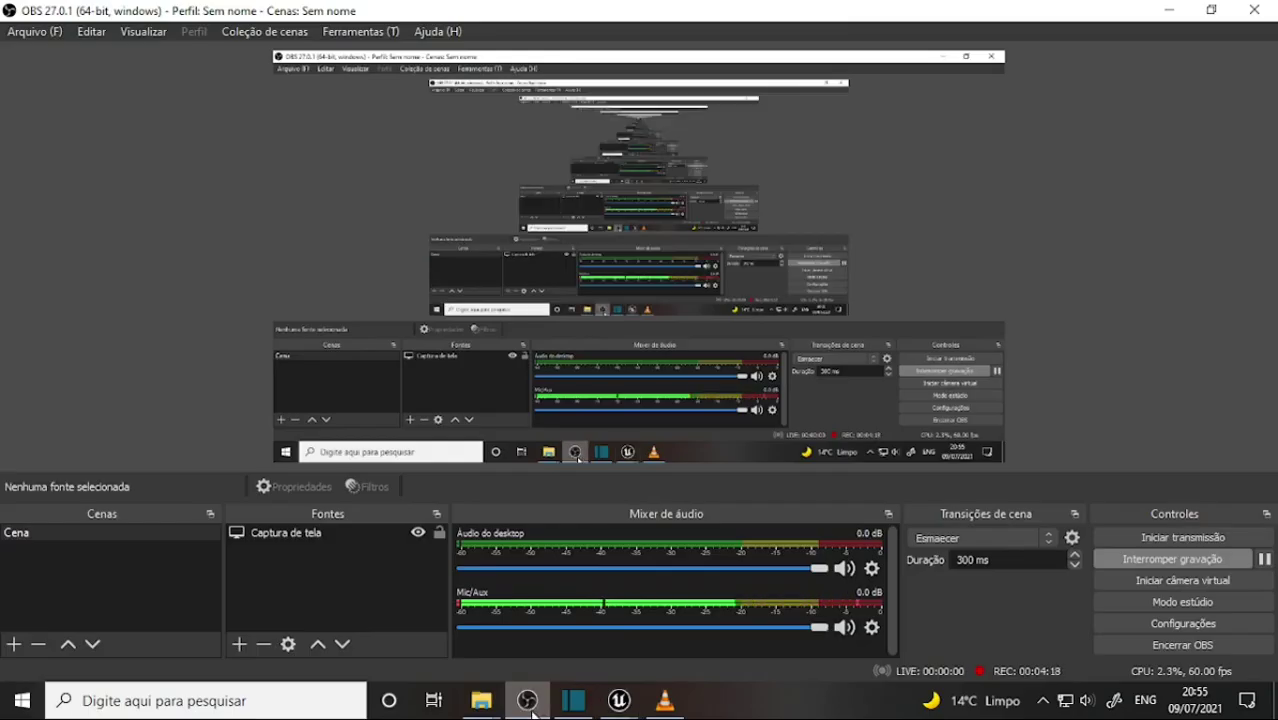
click(532, 712)
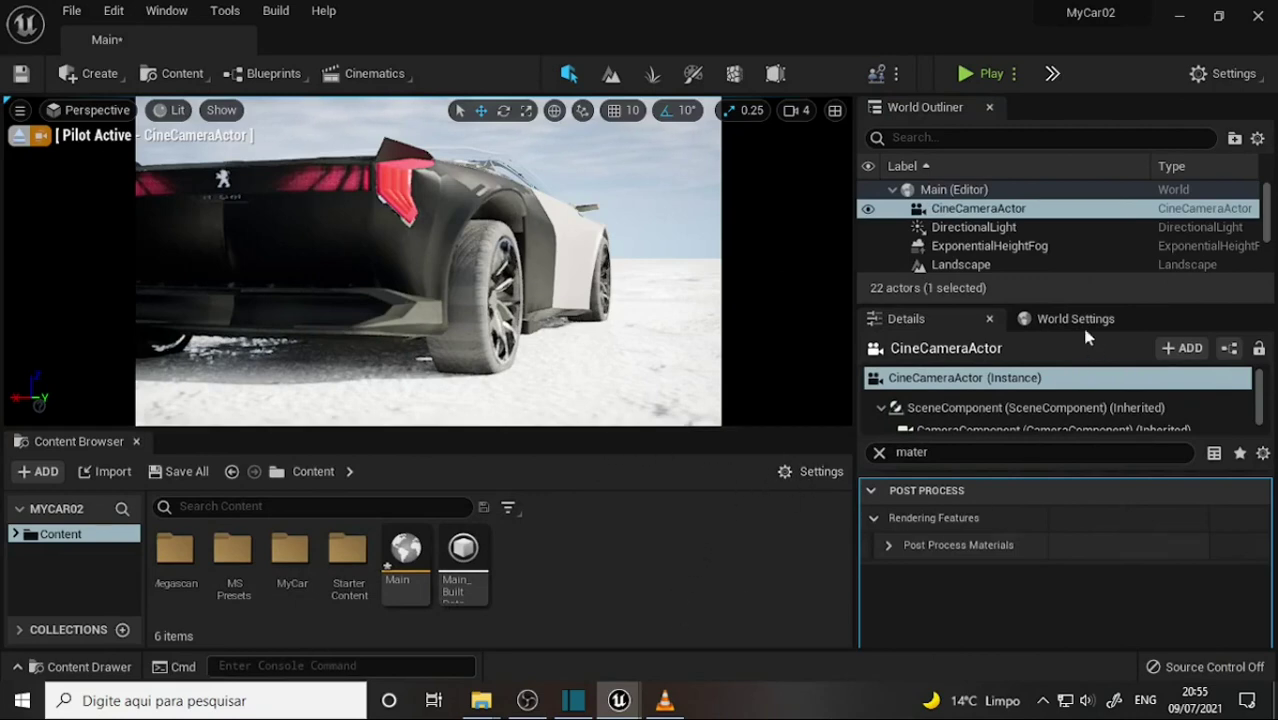
Select the CineCameraActor and resize its component list so Post Process Materials stays visible
click(958, 210)
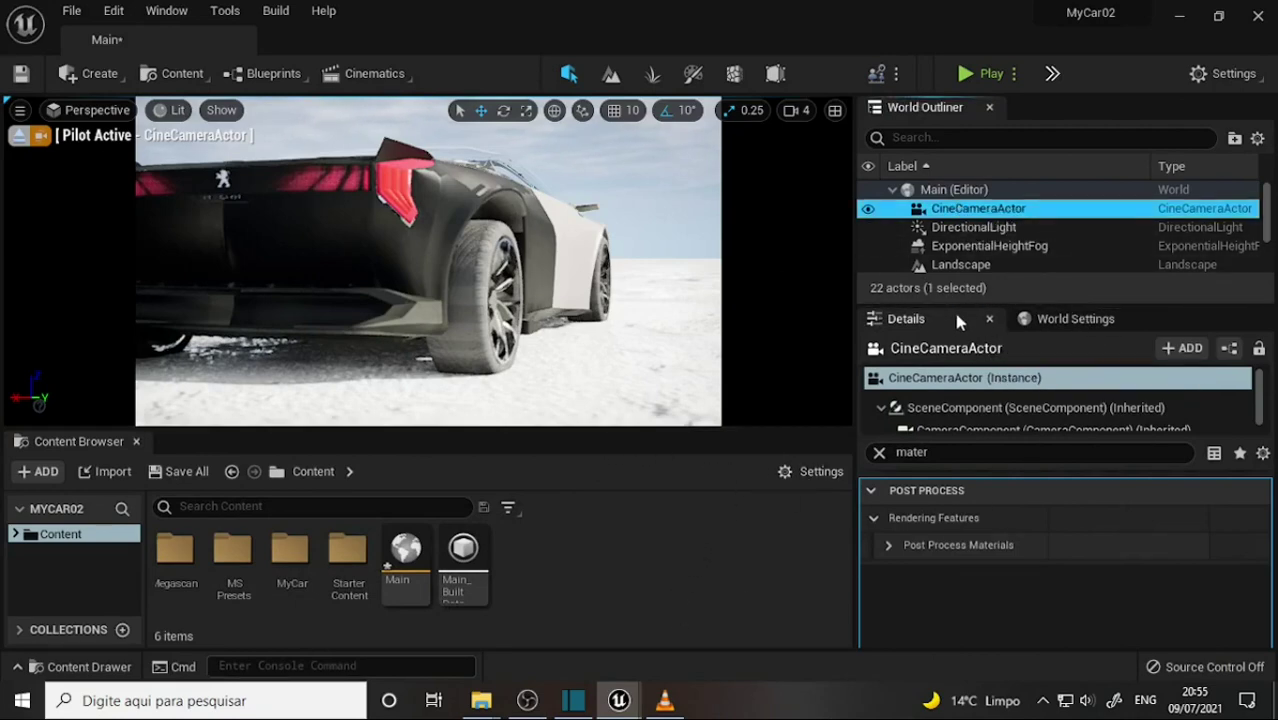
click(1068, 371)
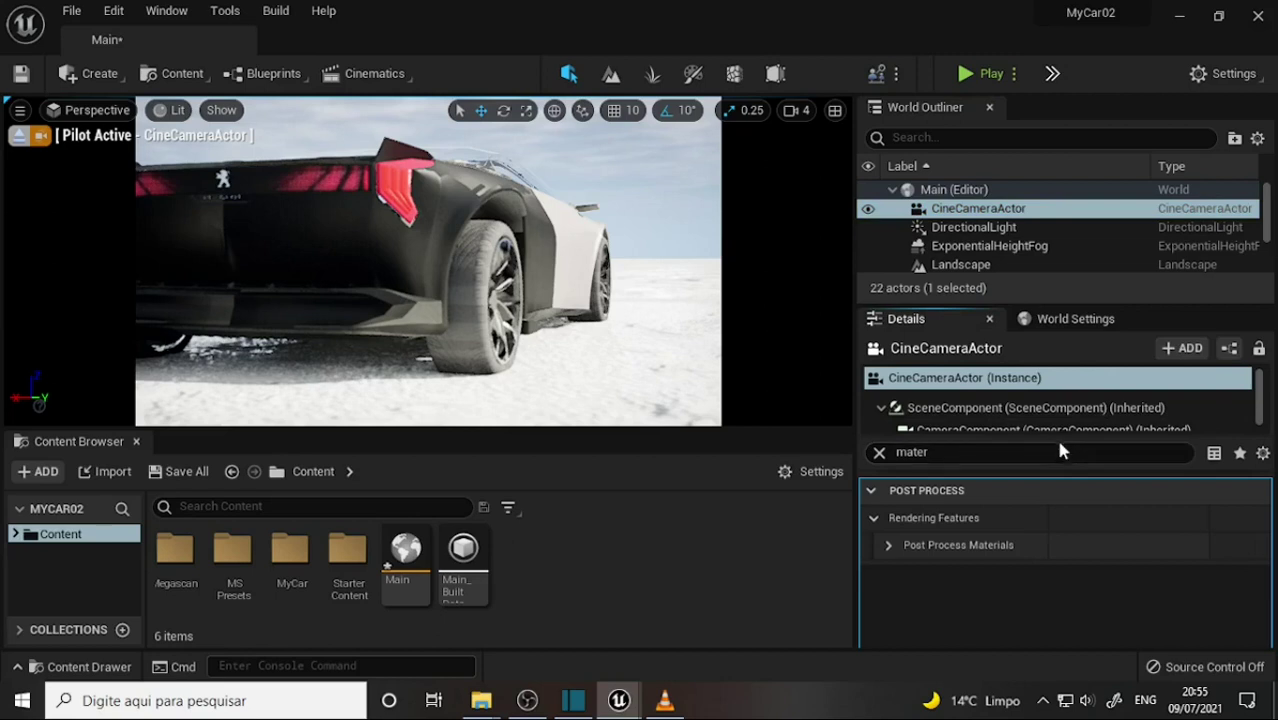
drag(1056, 444, 1060, 546)
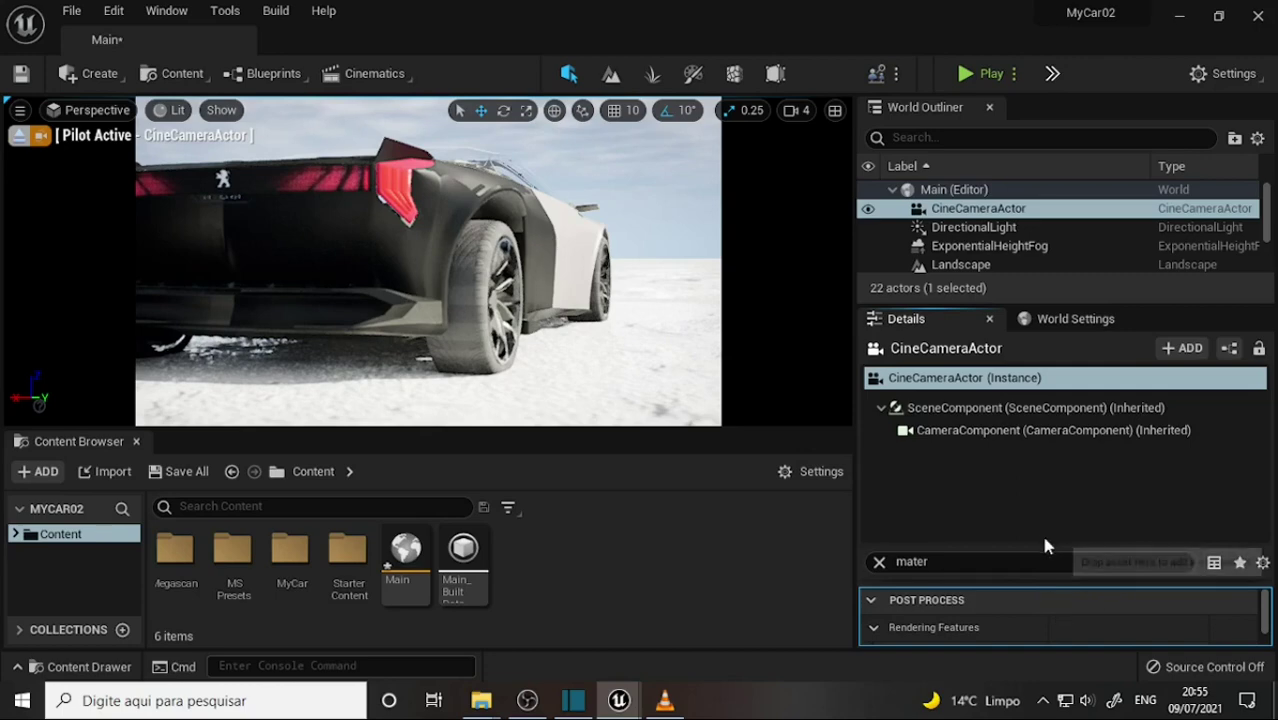
drag(1044, 546, 1044, 437)
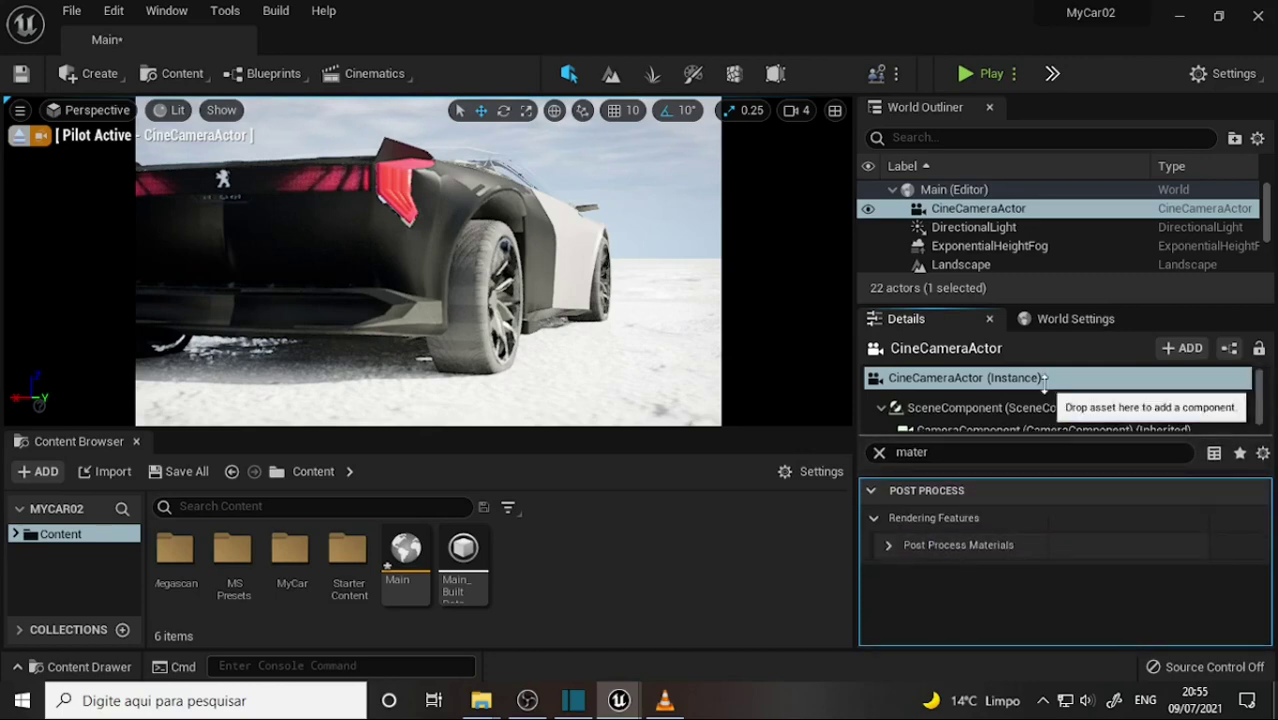
click(968, 212)
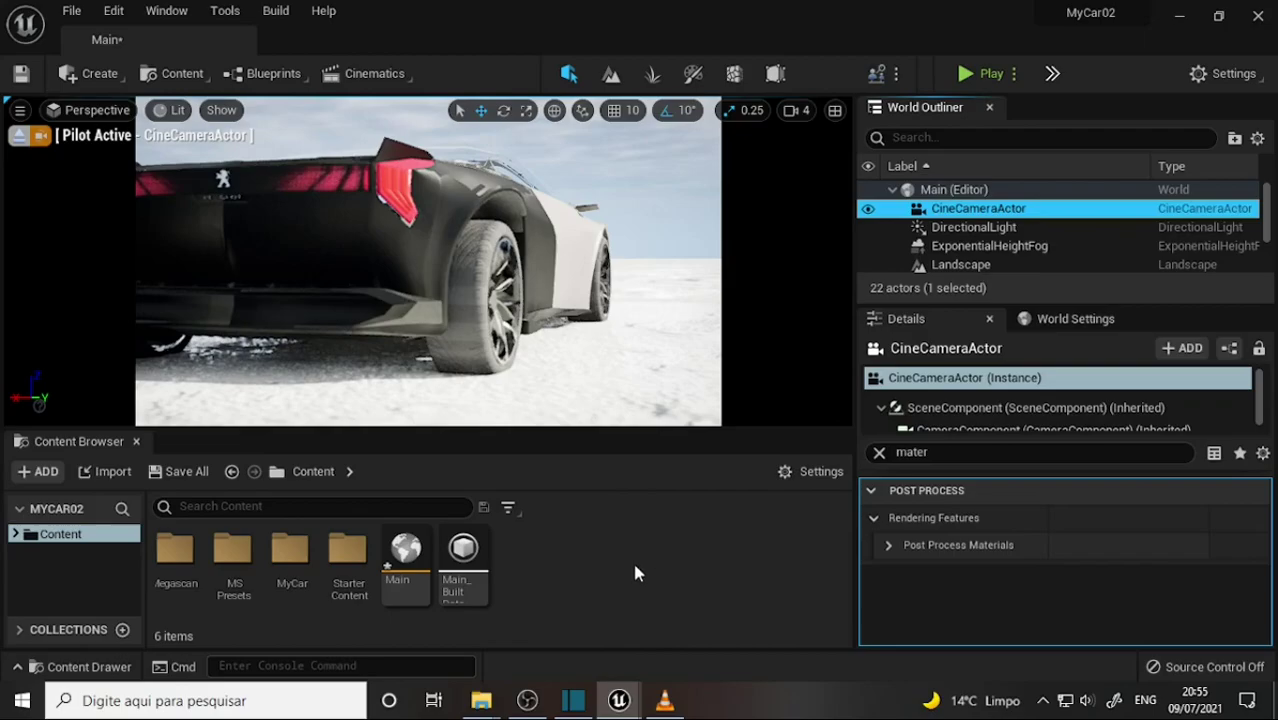
Check the reference tutorial video, then return to the MyCar02 editor
click(527, 700)
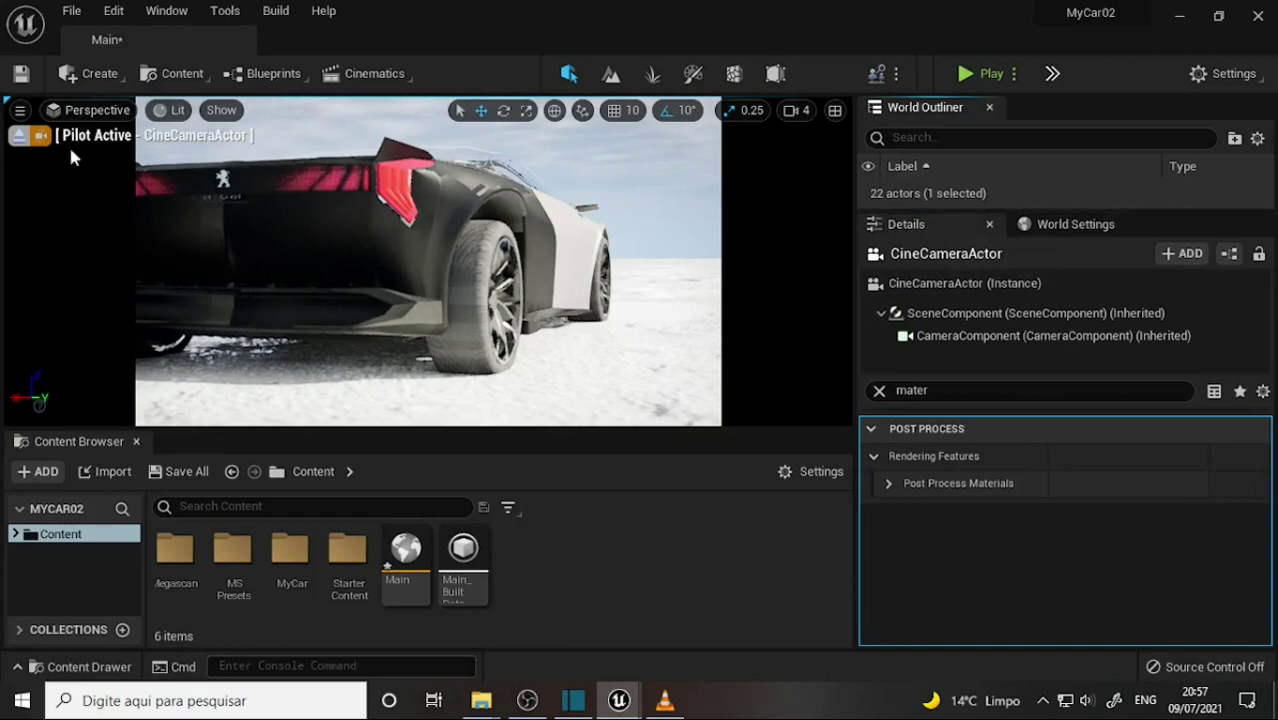
click(664, 700)
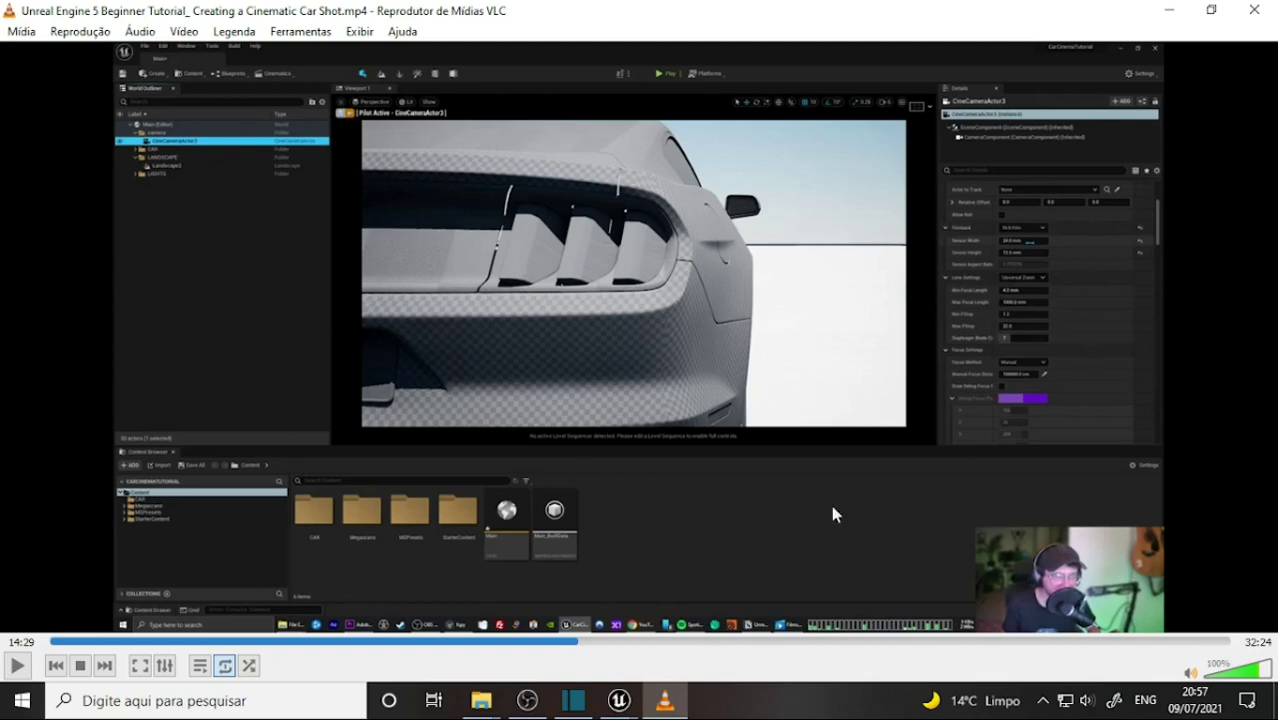
mouse_move(620, 700)
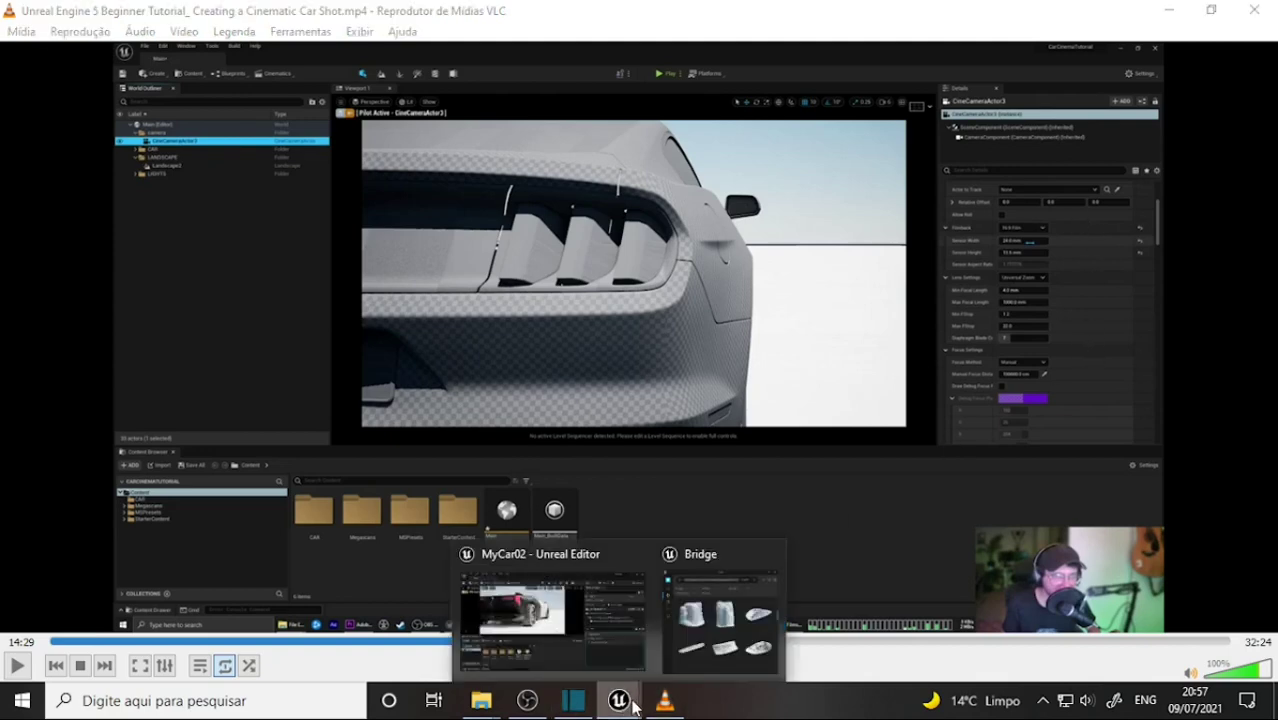
click(545, 665)
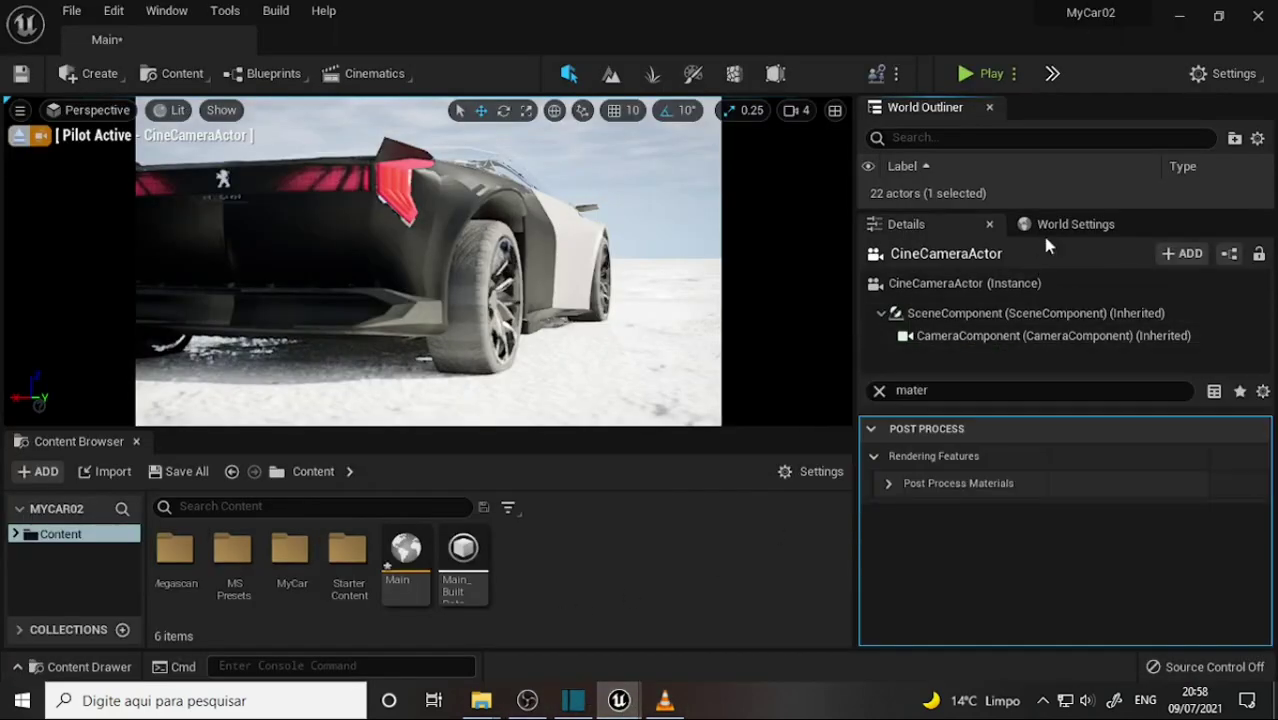
Dock the World Outliner left of the viewport and widen the camera's Details panel
drag(940, 107, 22, 120)
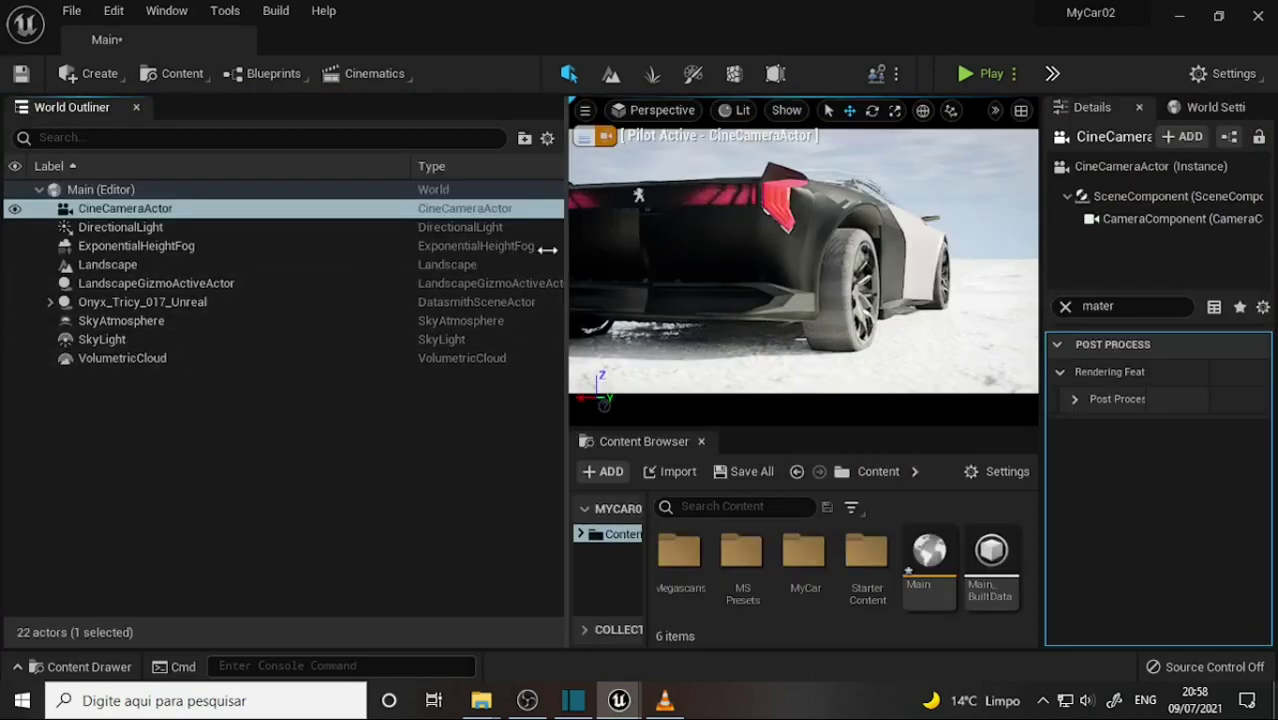
drag(547, 249, 242, 250)
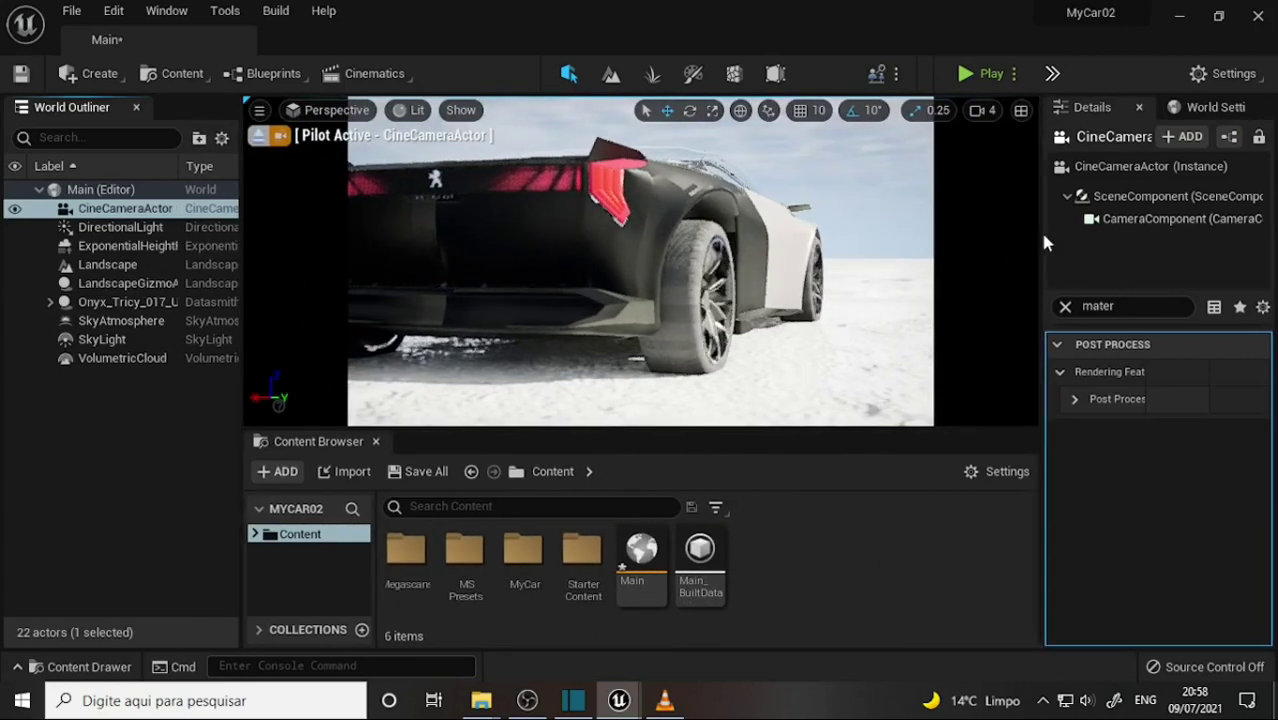
drag(1040, 234, 862, 234)
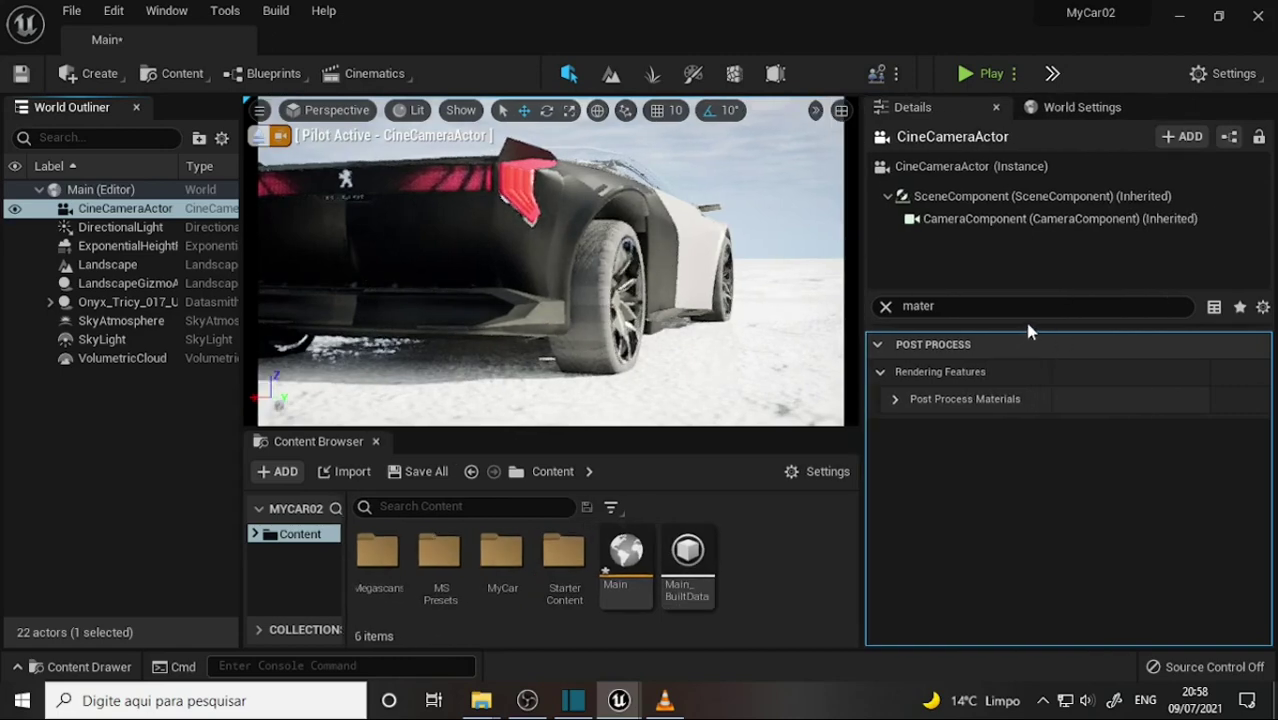
Select CameraComponent, expand the empty Post Process Materials array, and reselect CineCameraActor
click(965, 218)
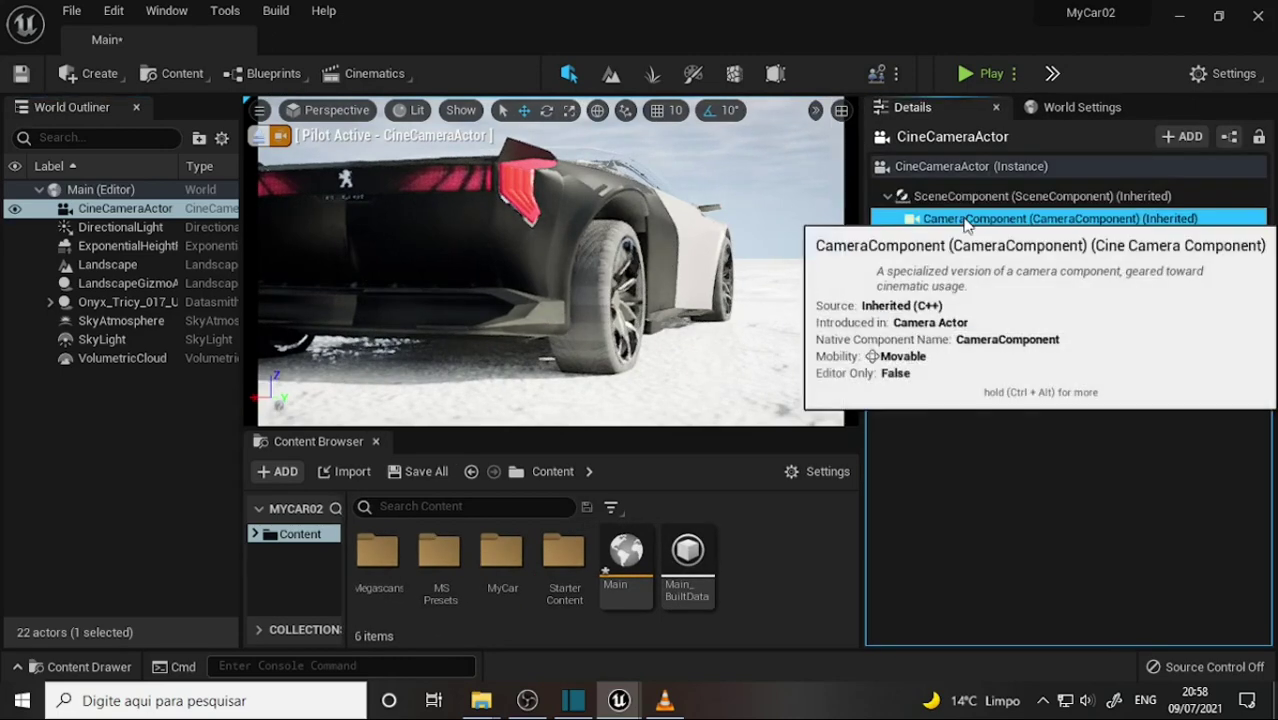
click(895, 399)
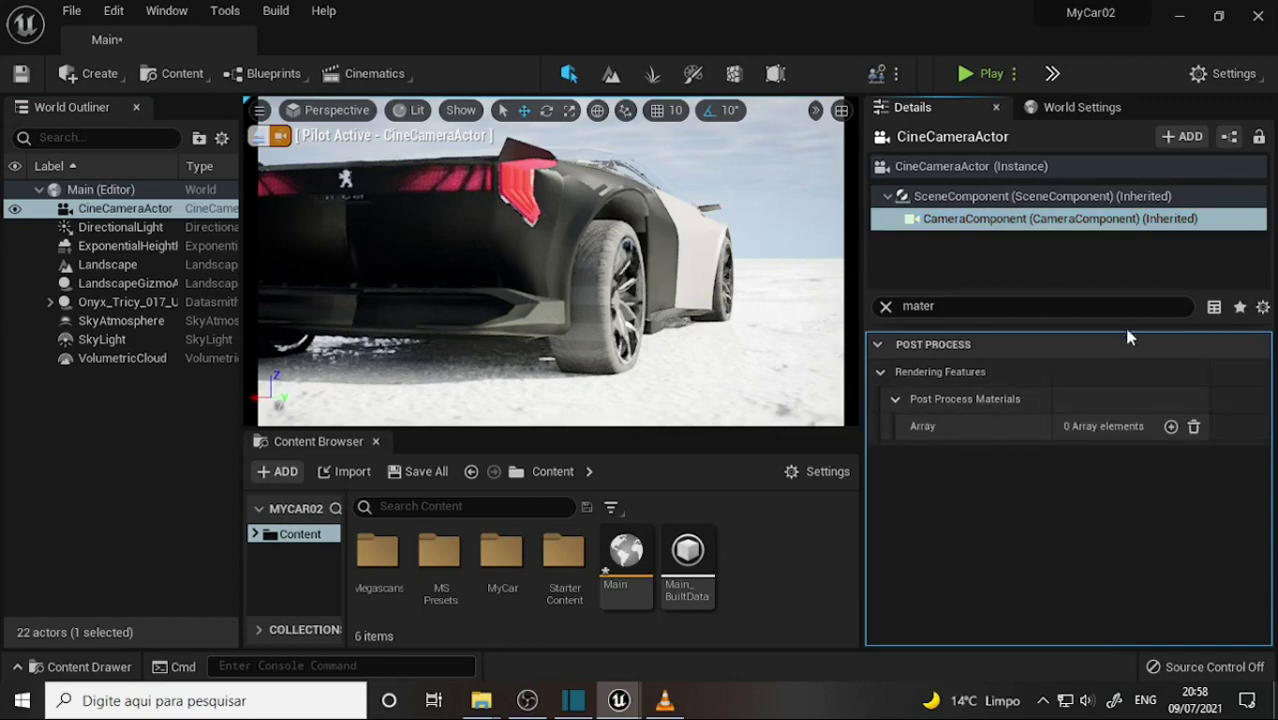
click(123, 230)
click(130, 209)
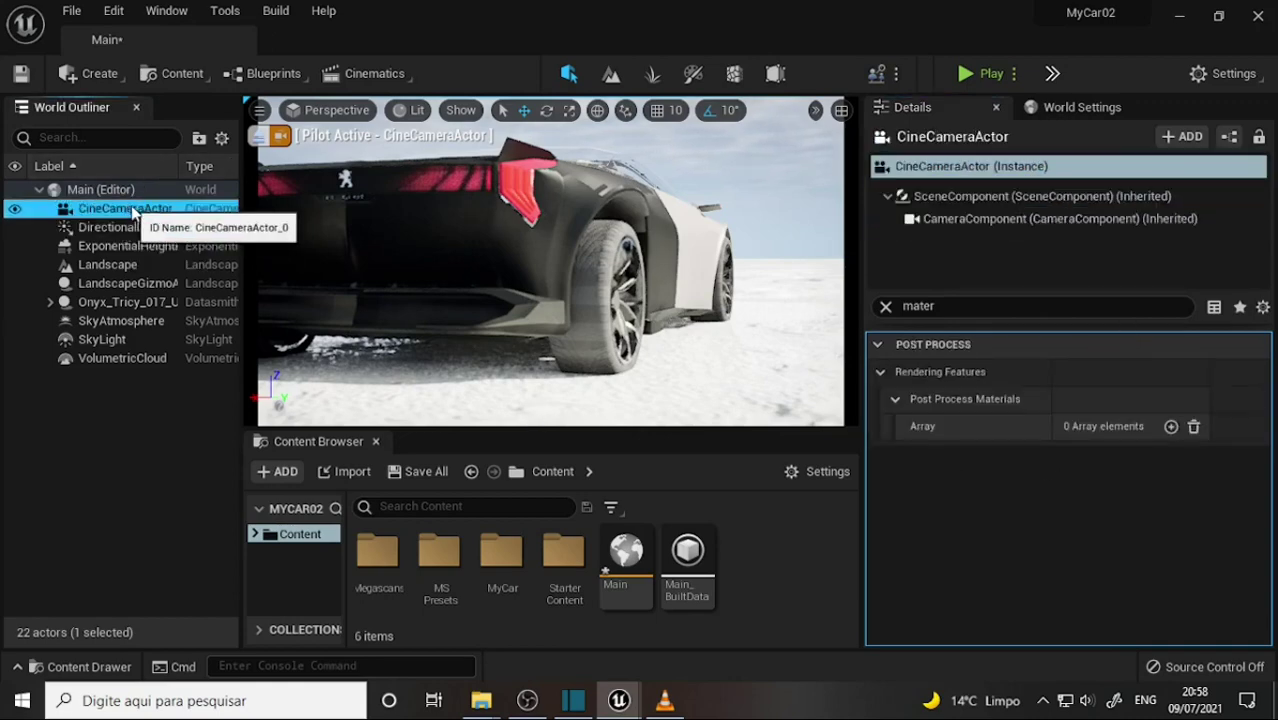
Dismiss the CineCameraActor's context menu, reselect the actor, and select its CameraComponent
right_click(138, 213)
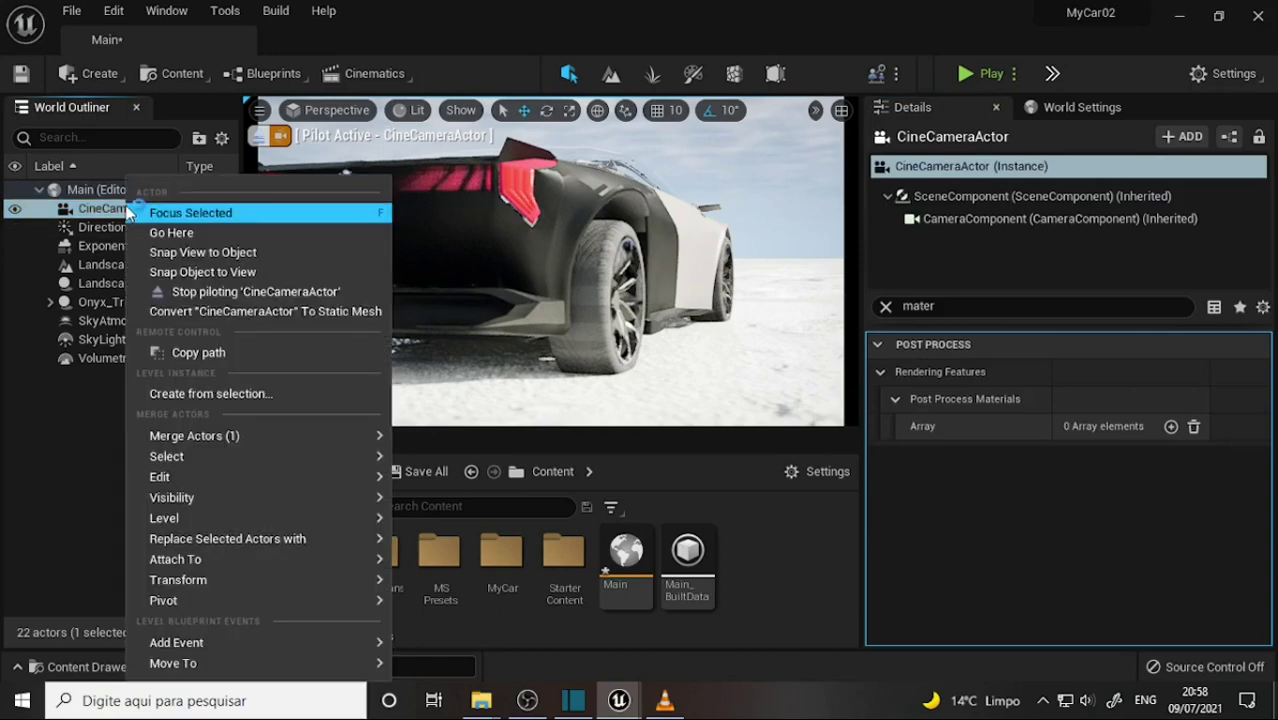
click(75, 510)
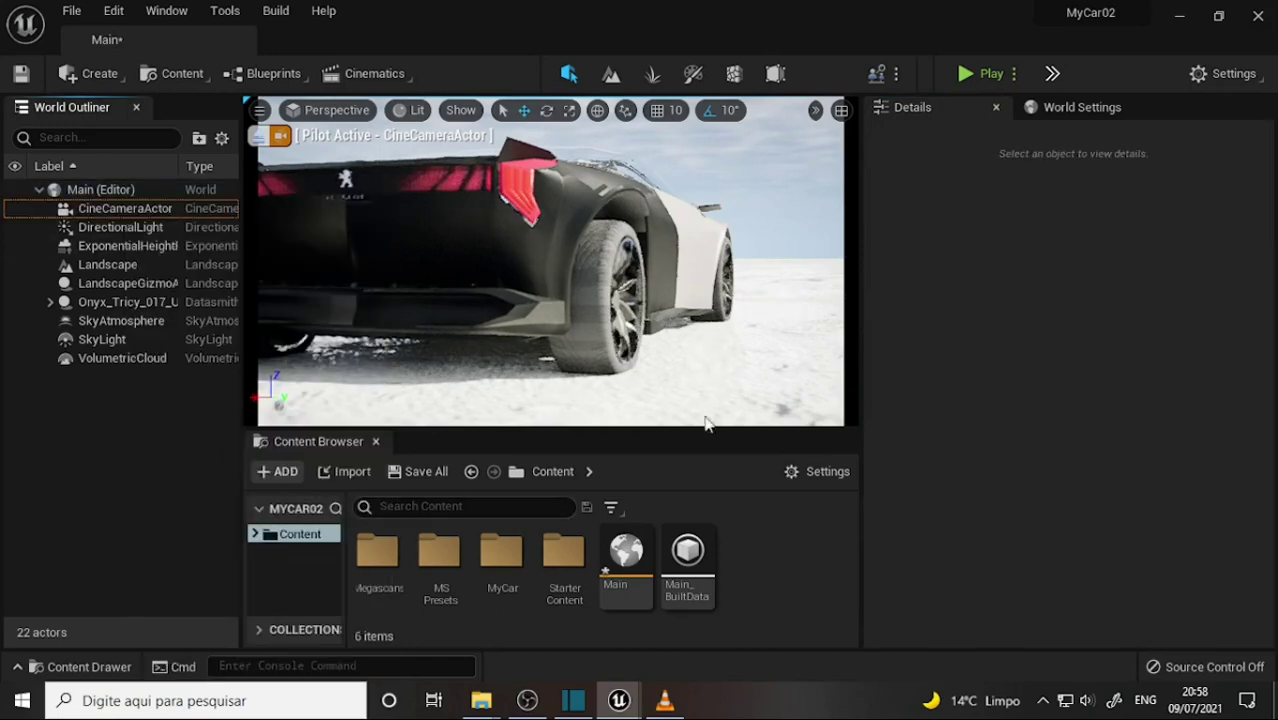
click(145, 212)
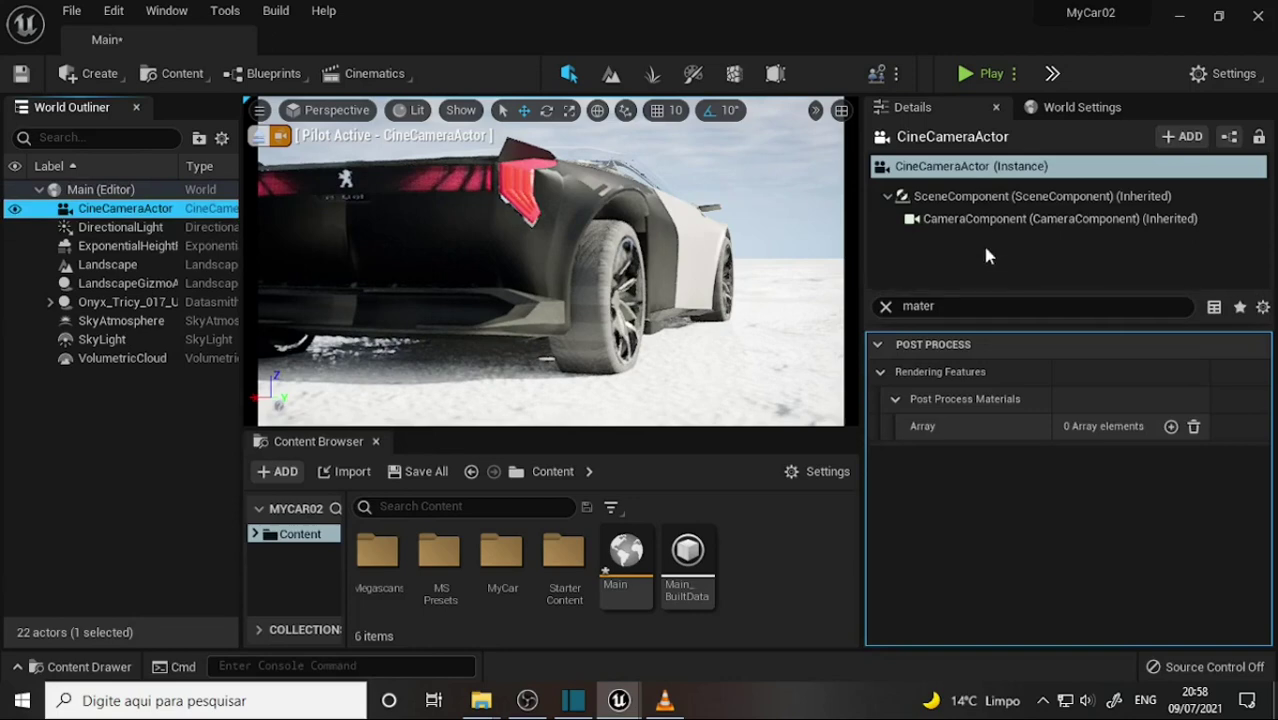
click(960, 220)
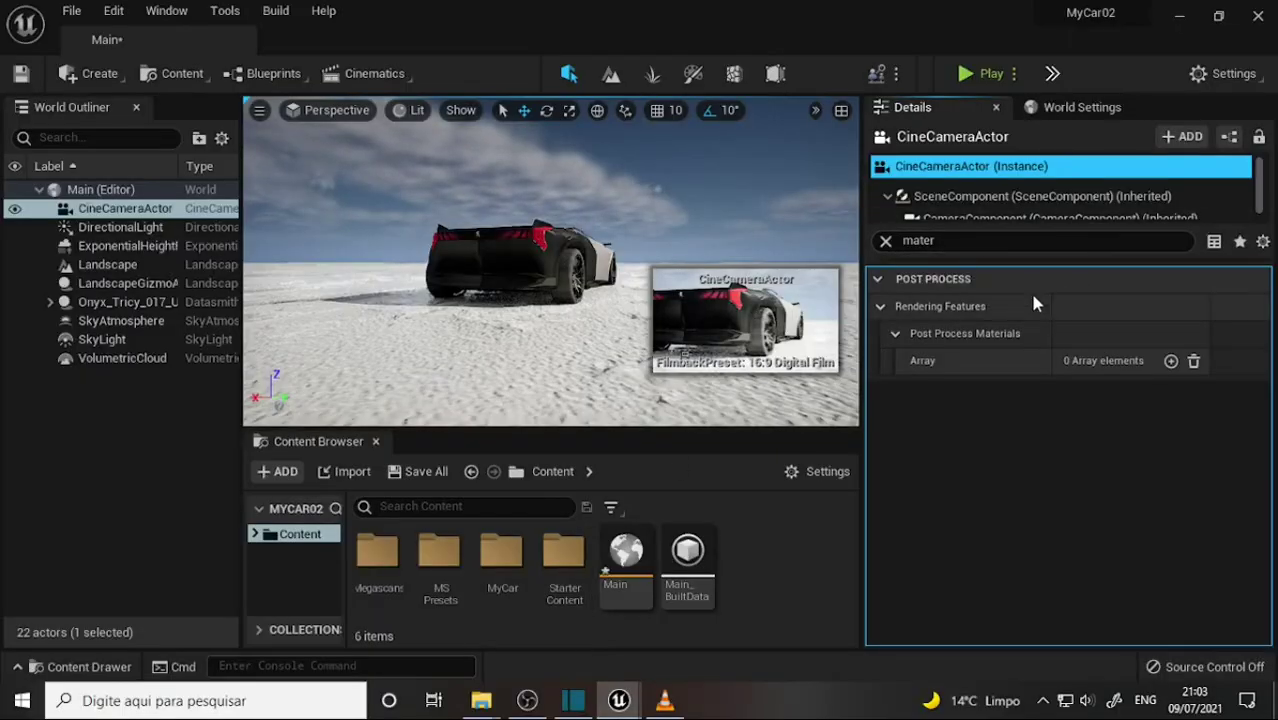
Enlarge the component list to show SceneComponent with its nested CameraComponent, then select the CineCameraActor instance
click(915, 196)
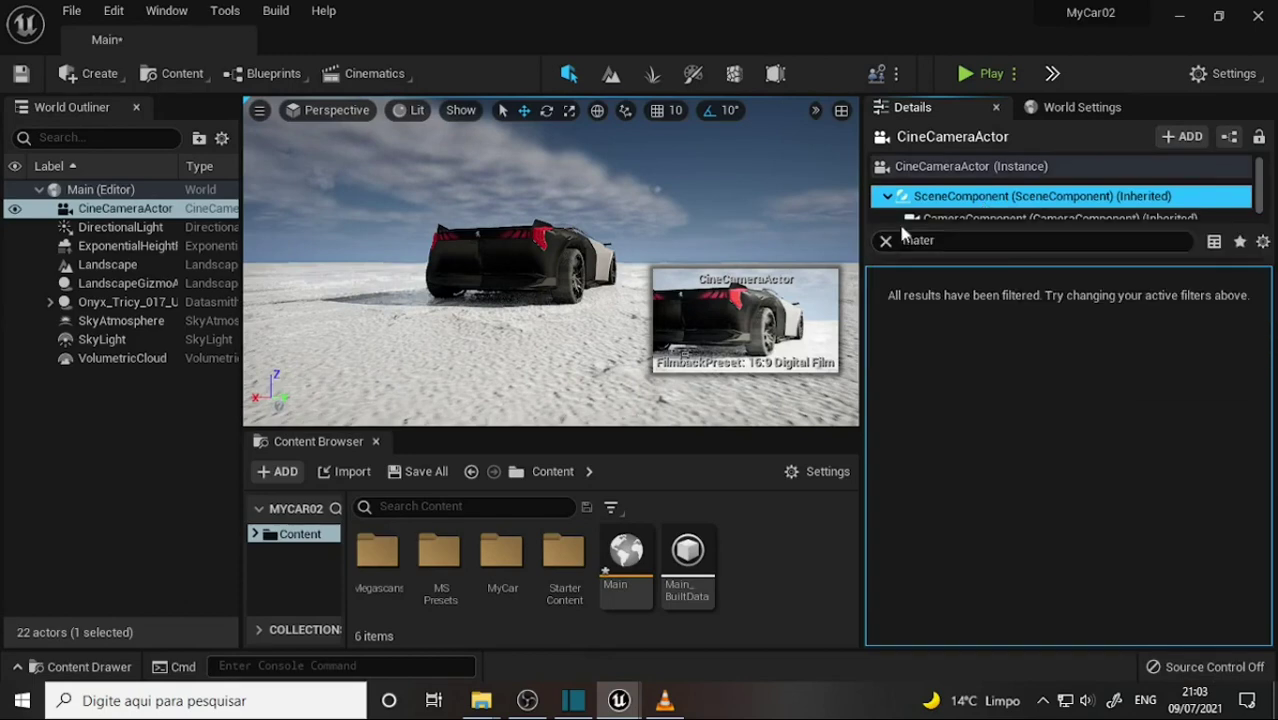
click(118, 227)
click(118, 207)
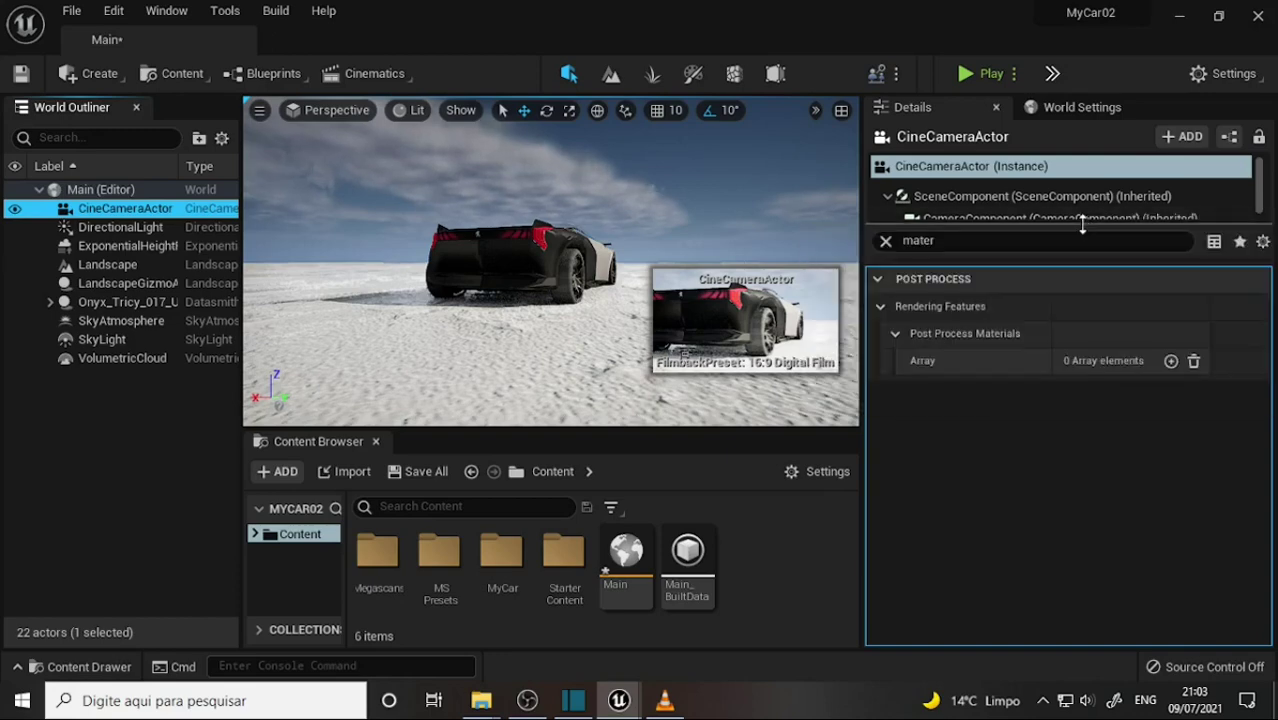
mouse_move(1093, 228)
mouse_down()
mouse_move(1113, 569)
mouse_move(1127, 569)
mouse_up()
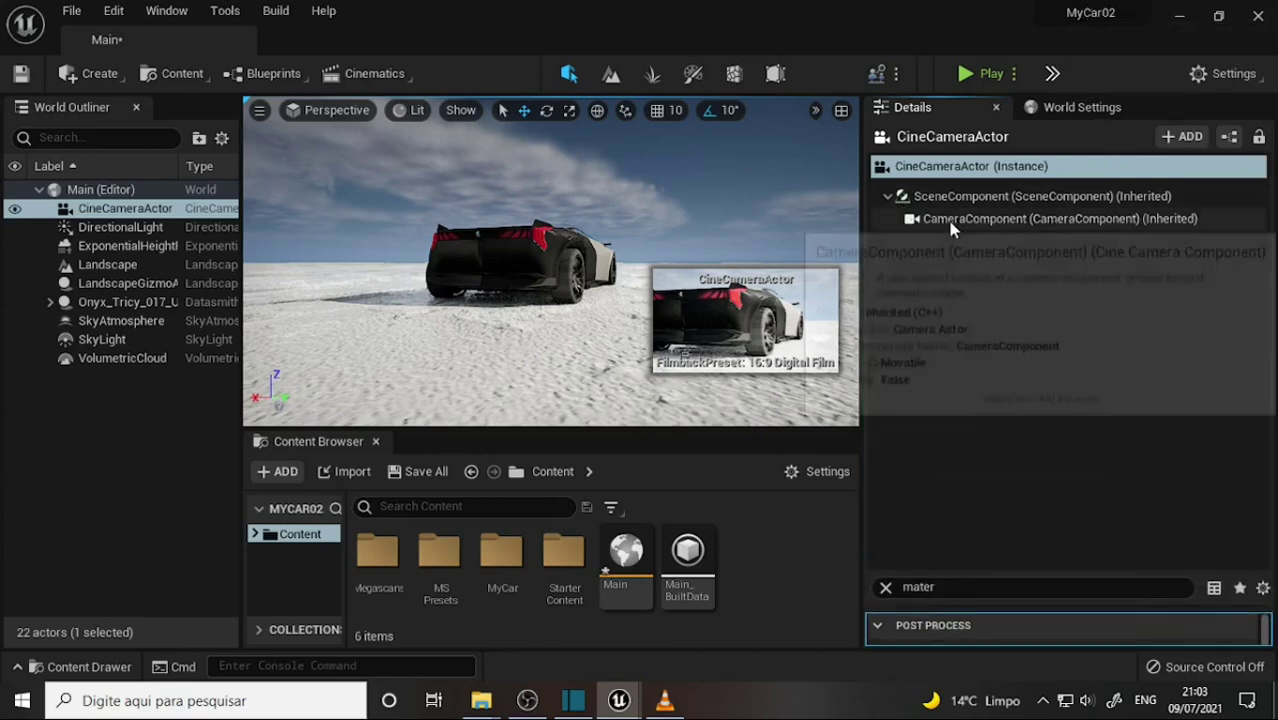
click(930, 217)
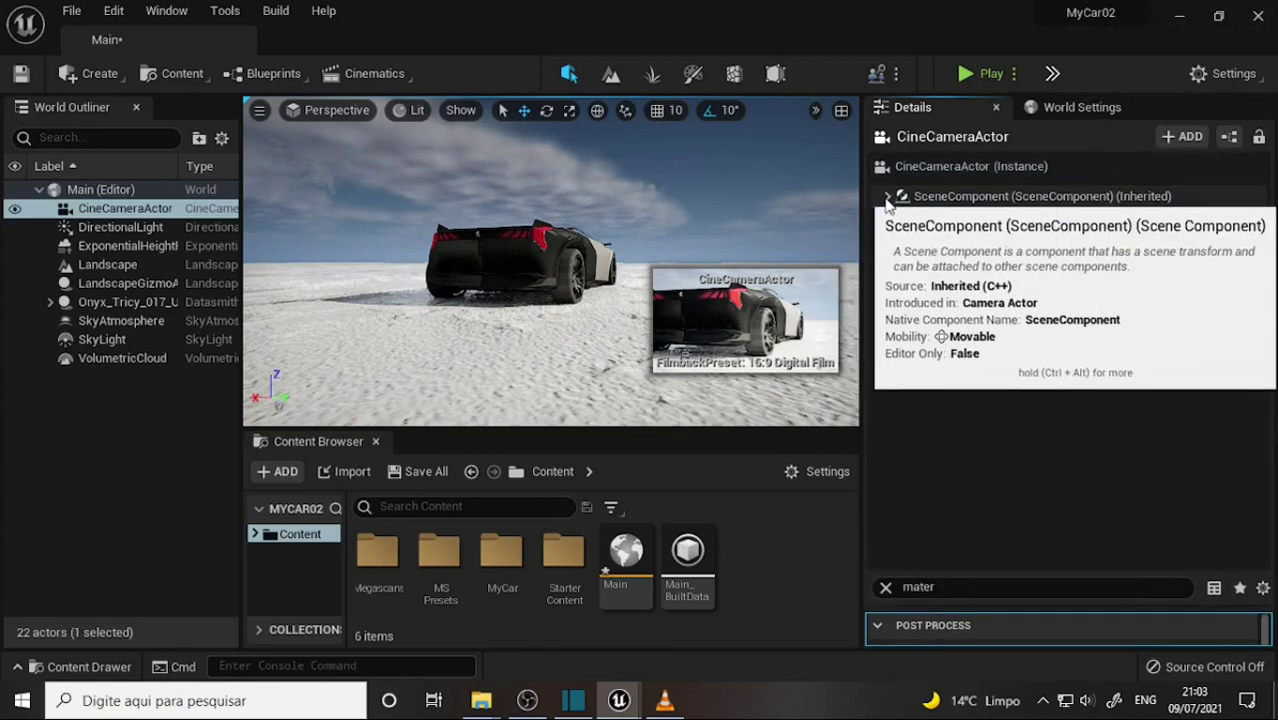
click(888, 198)
click(986, 164)
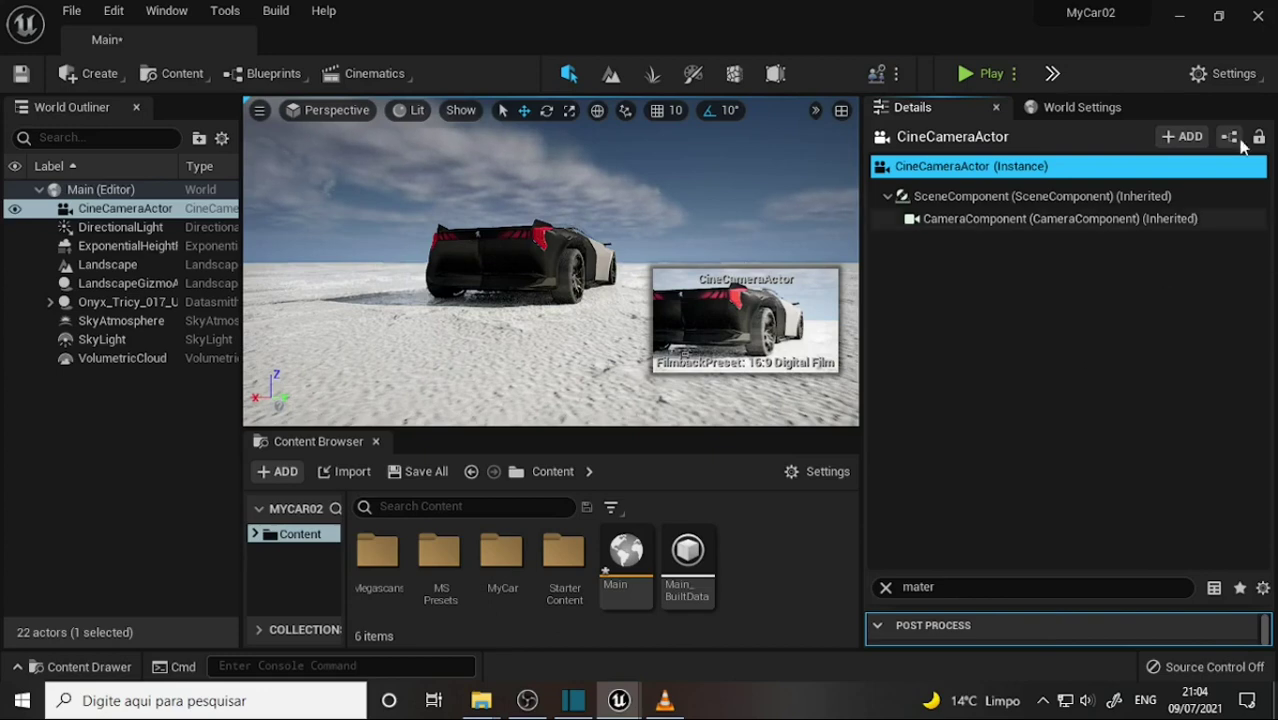
Load the Default Editor Layout from the Window menu's layout options
click(1257, 80)
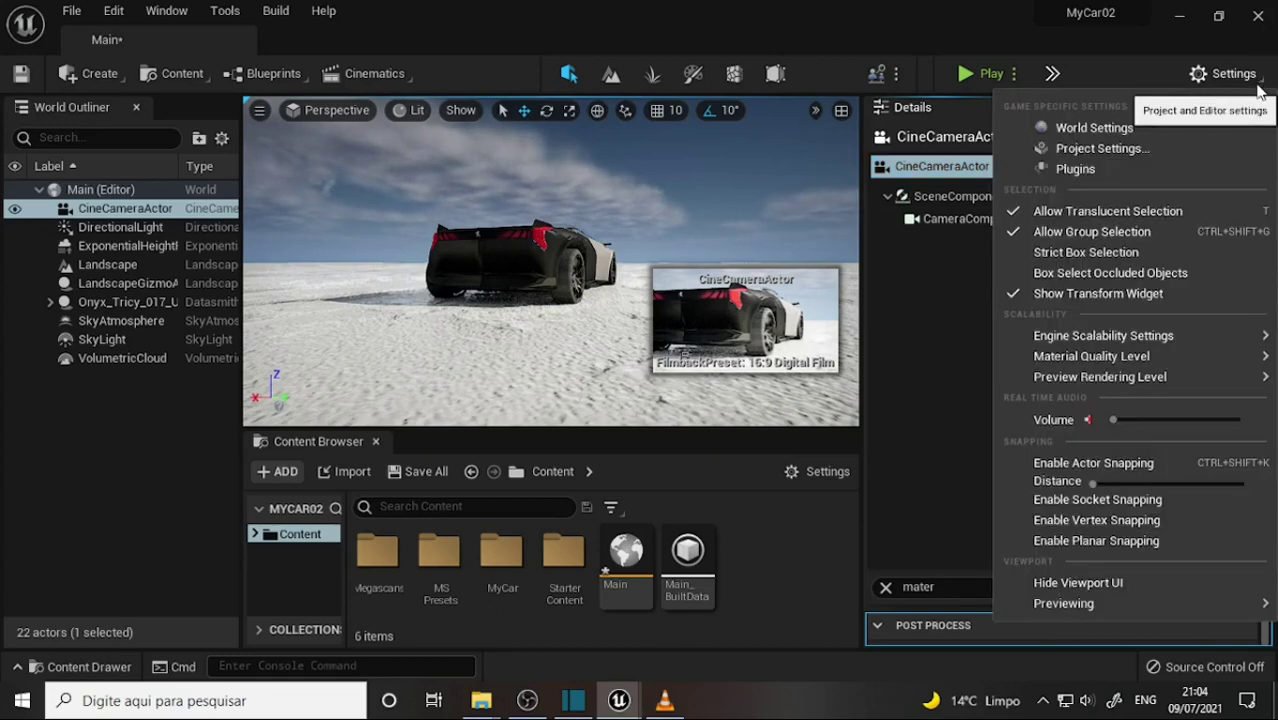
click(945, 365)
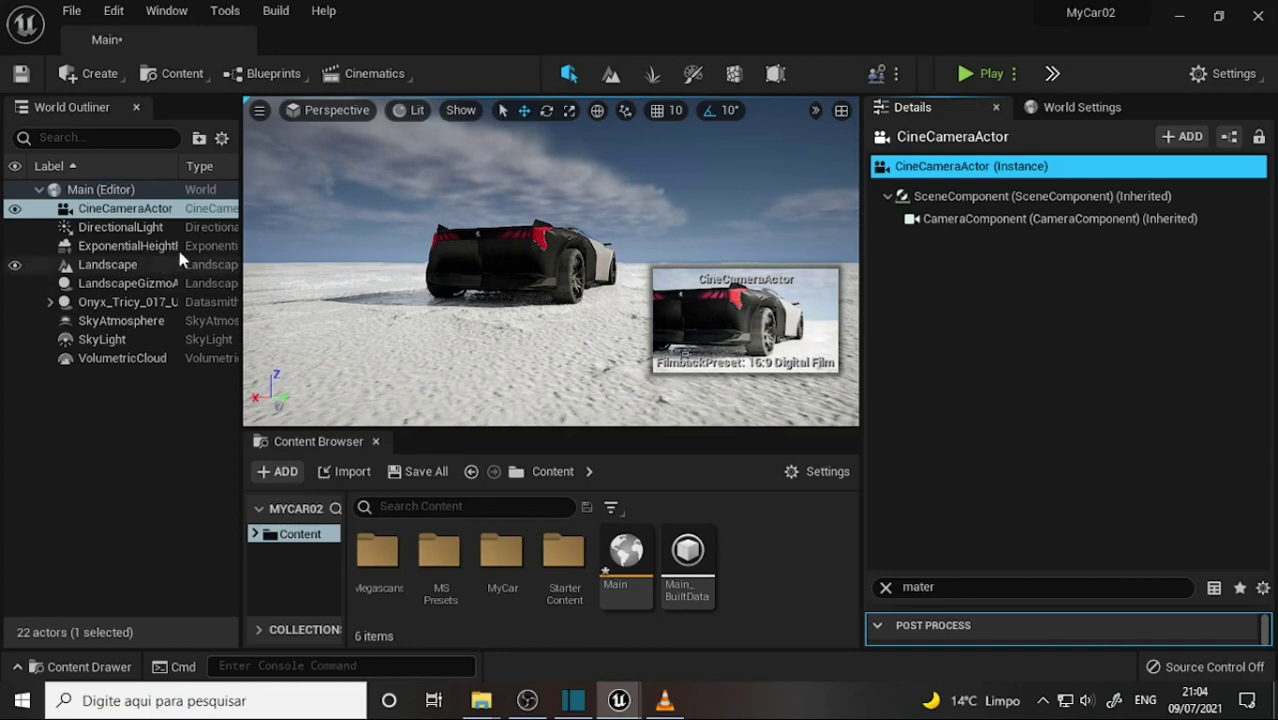
click(166, 11)
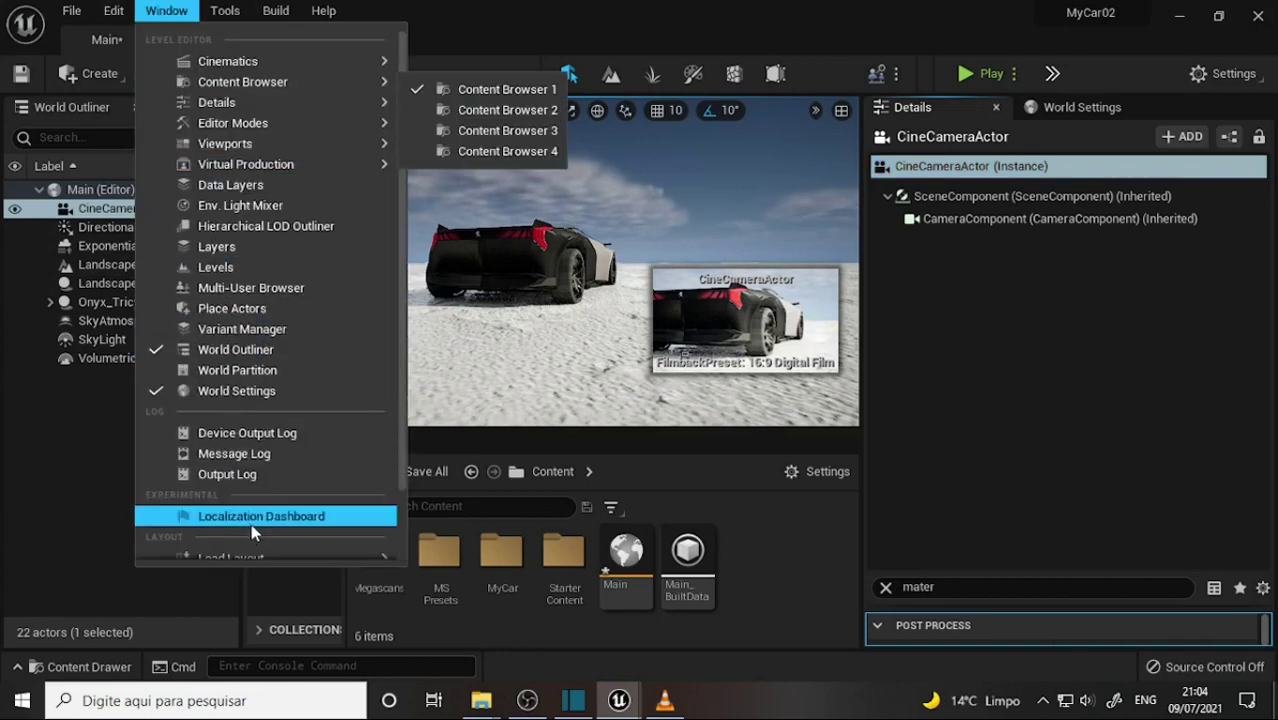
scroll(404, 436, down, 2)
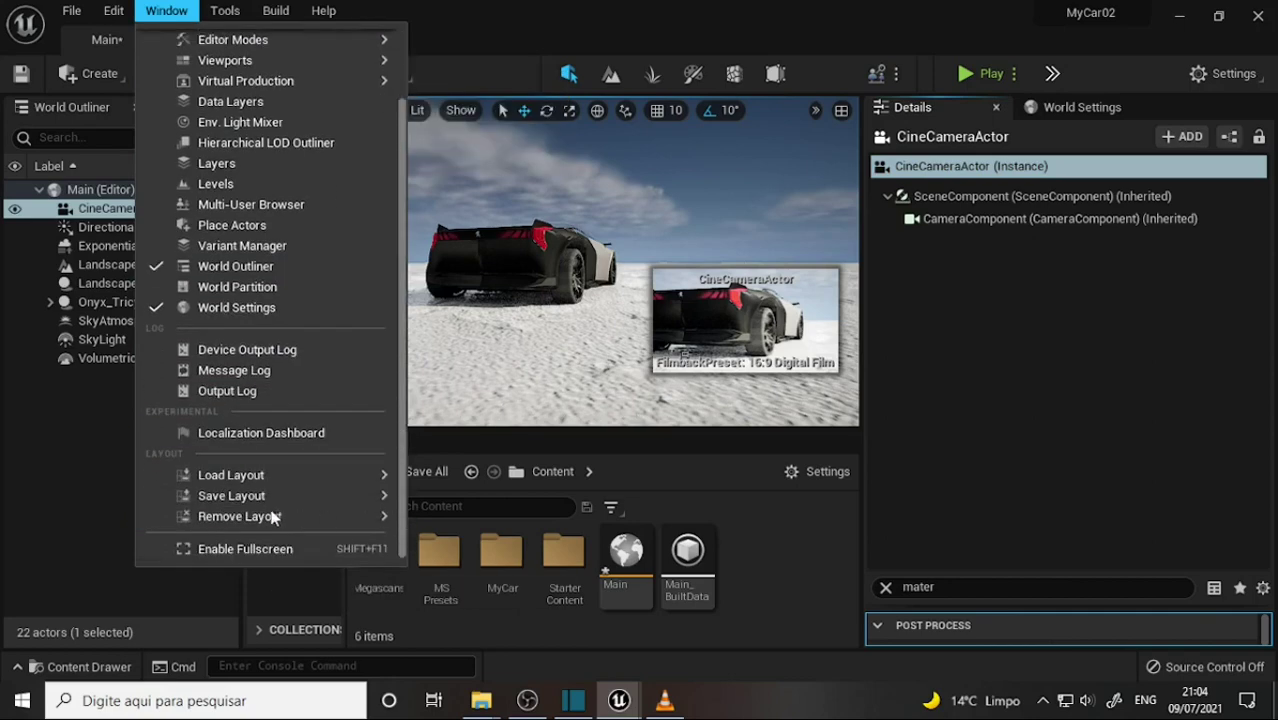
mouse_move(218, 478)
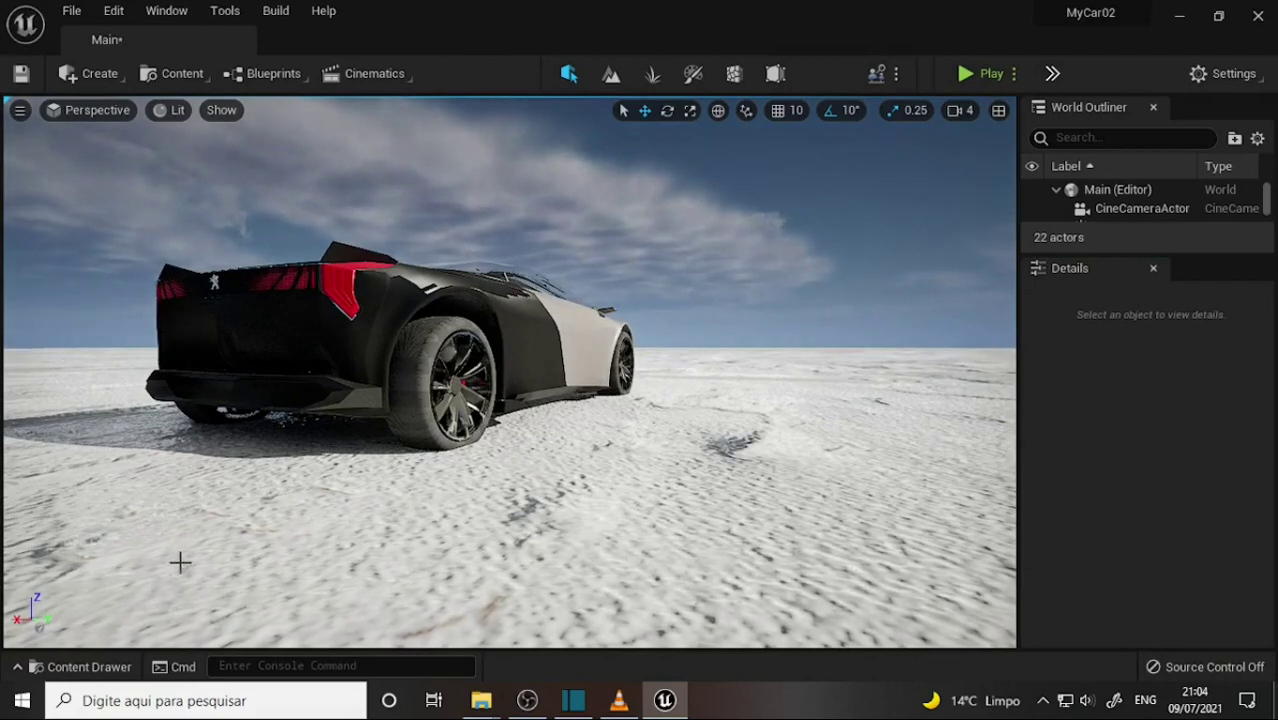
Dock the Content Drawer below the viewport and make the viewport taller
click(110, 660)
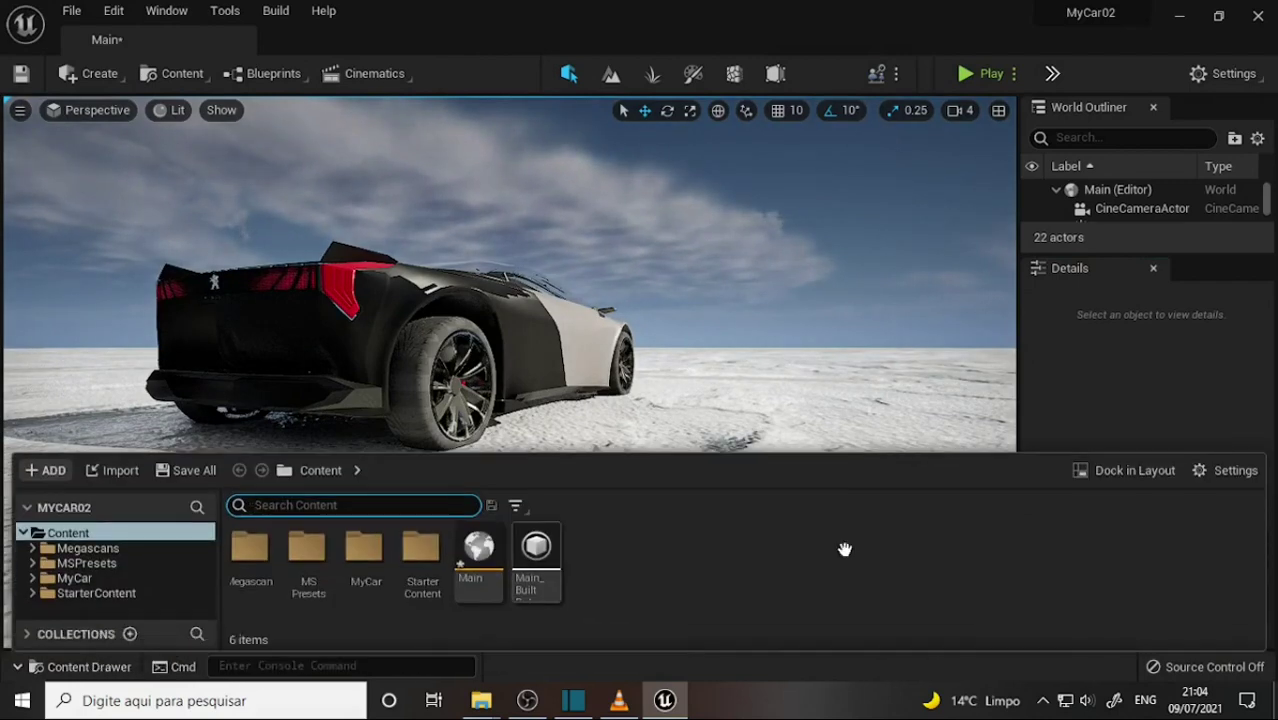
click(1135, 472)
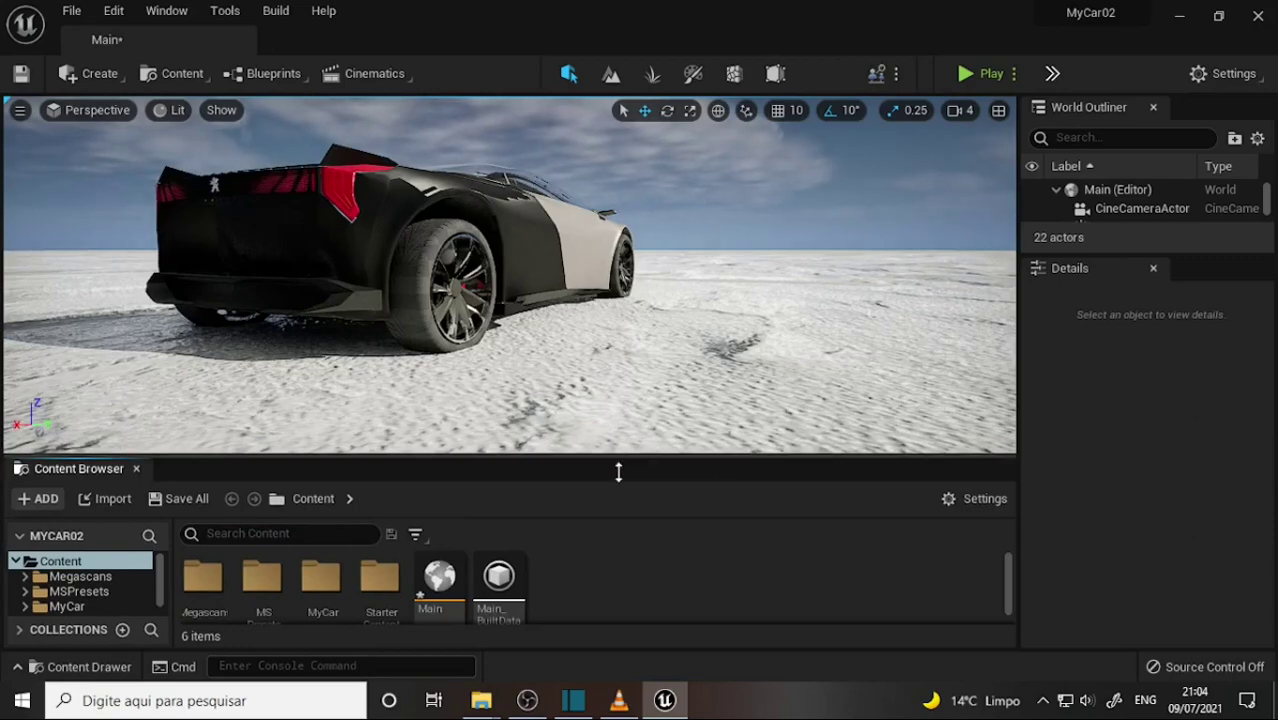
drag(618, 472, 620, 541)
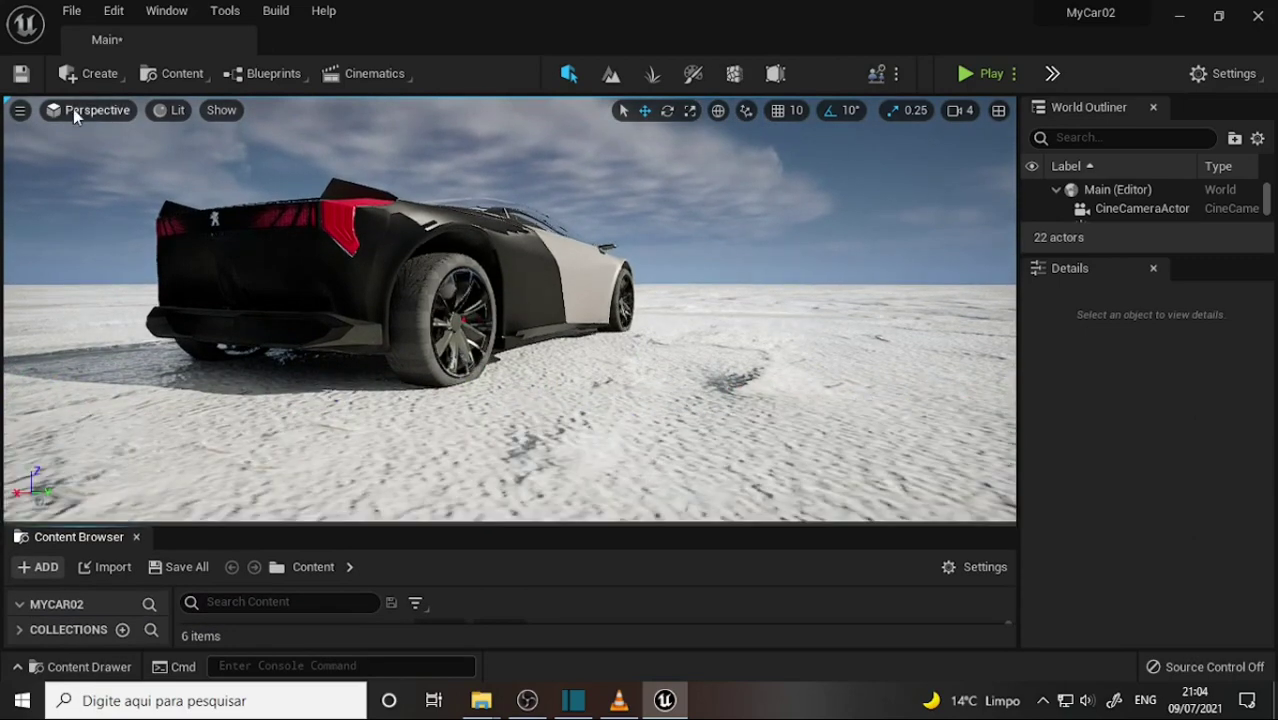
Briefly look through the CineCameraActor, then enlarge the content area to show folders and assets
click(86, 111)
click(129, 318)
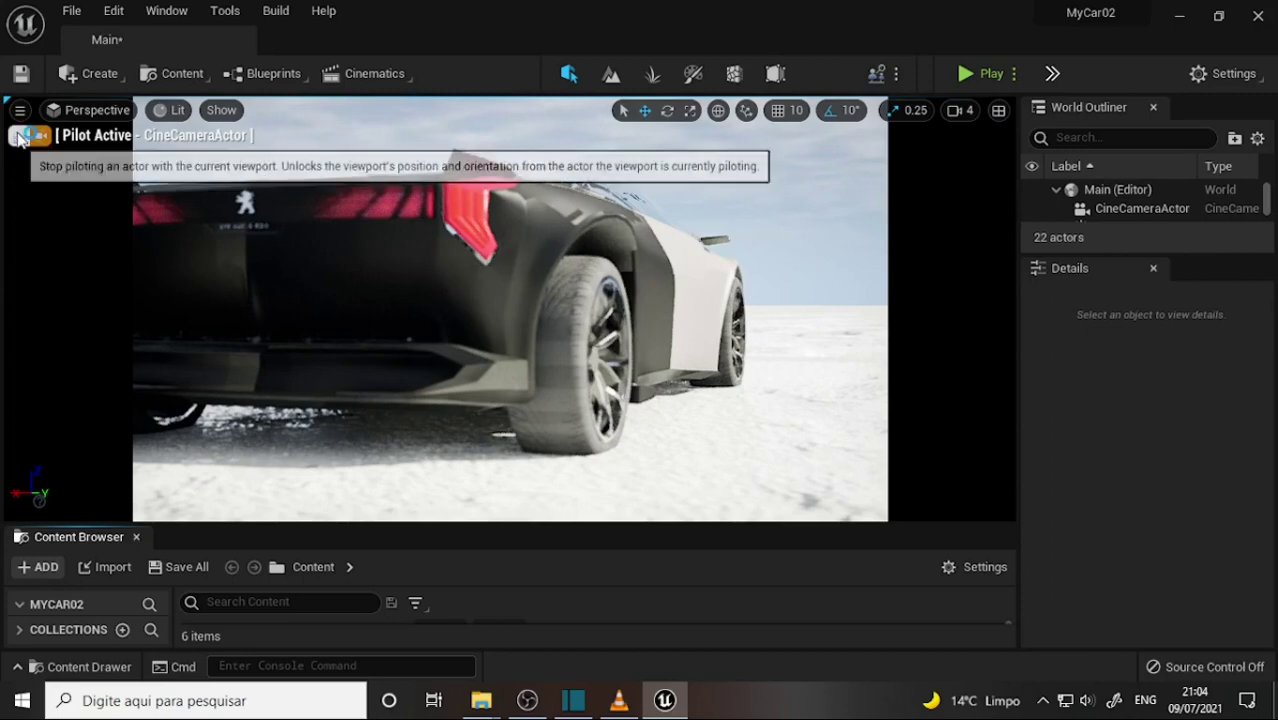
click(20, 138)
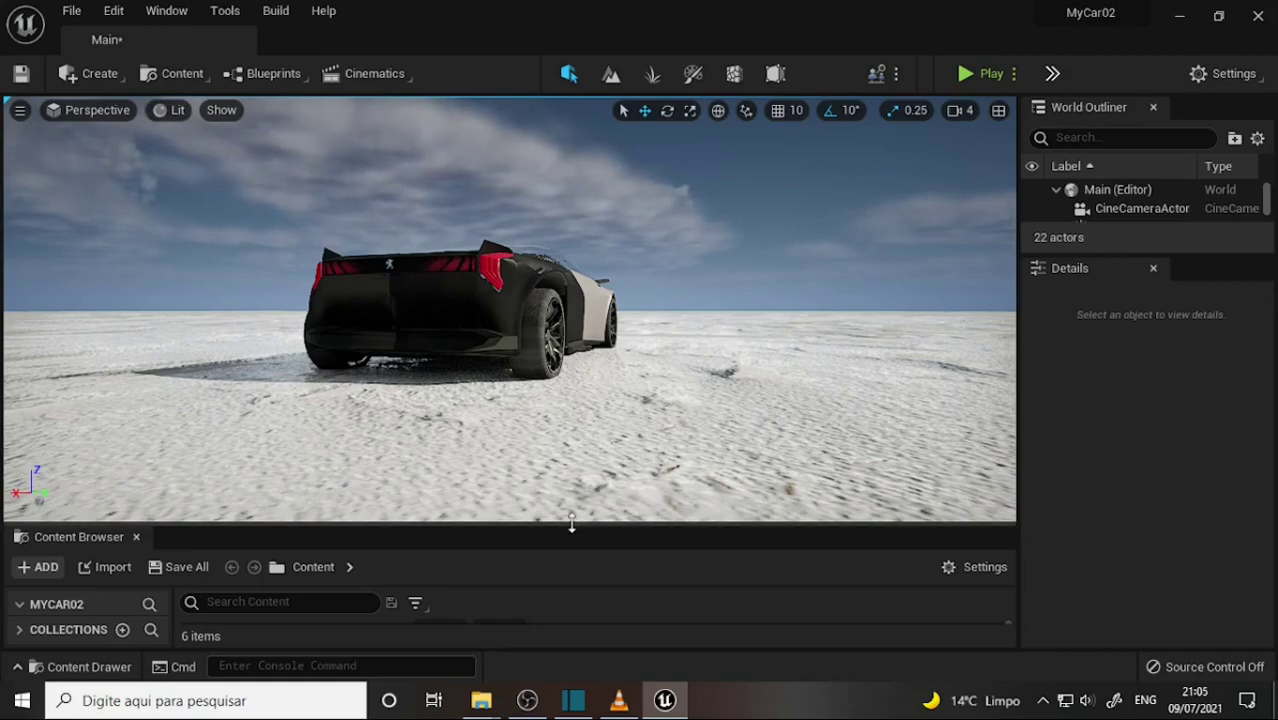
drag(571, 522, 584, 414)
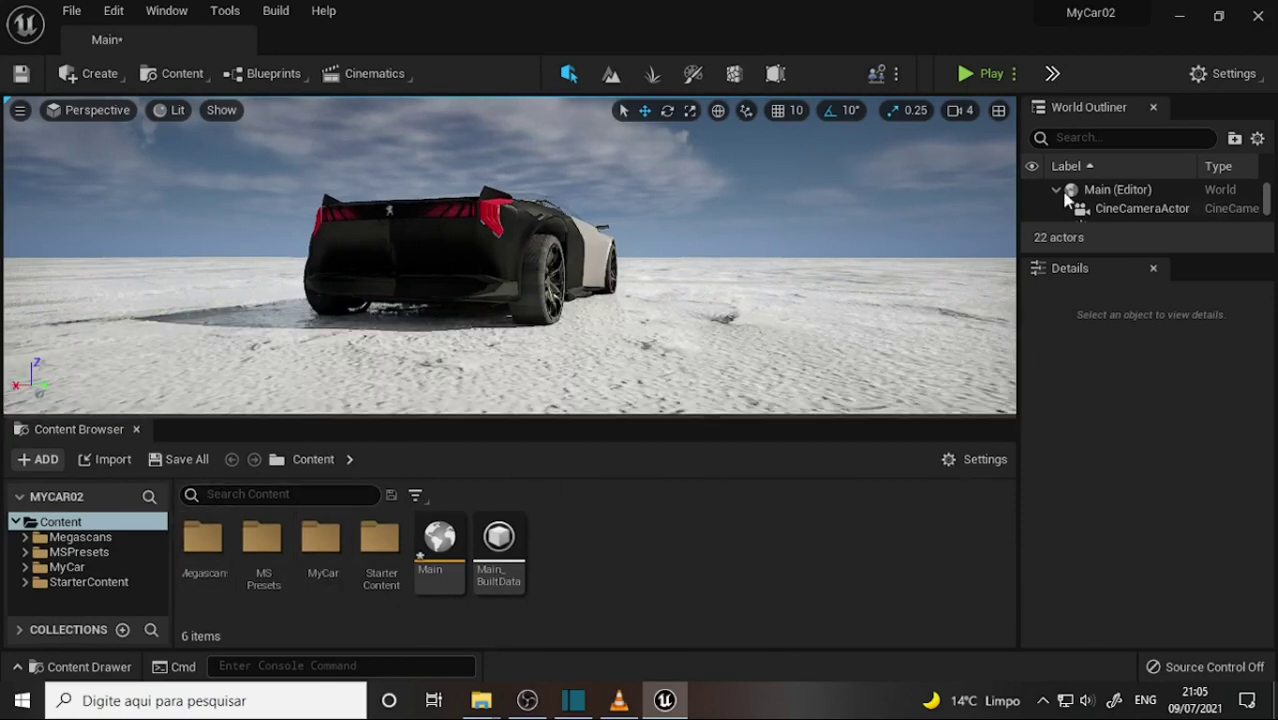
click(1222, 24)
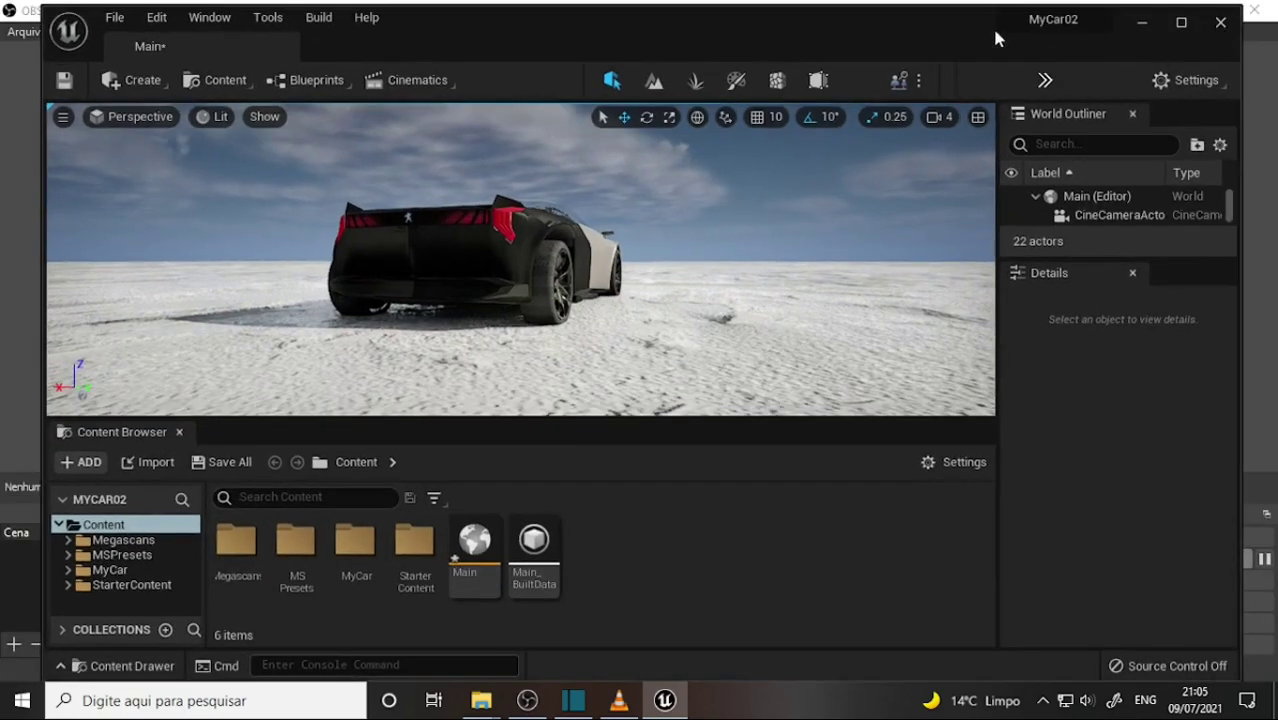
Move the MyCar02 editor window left and narrow it to the left part of the screen
mouse_move(963, 17)
mouse_down()
mouse_move(770, 52)
mouse_move(903, 13)
mouse_up()
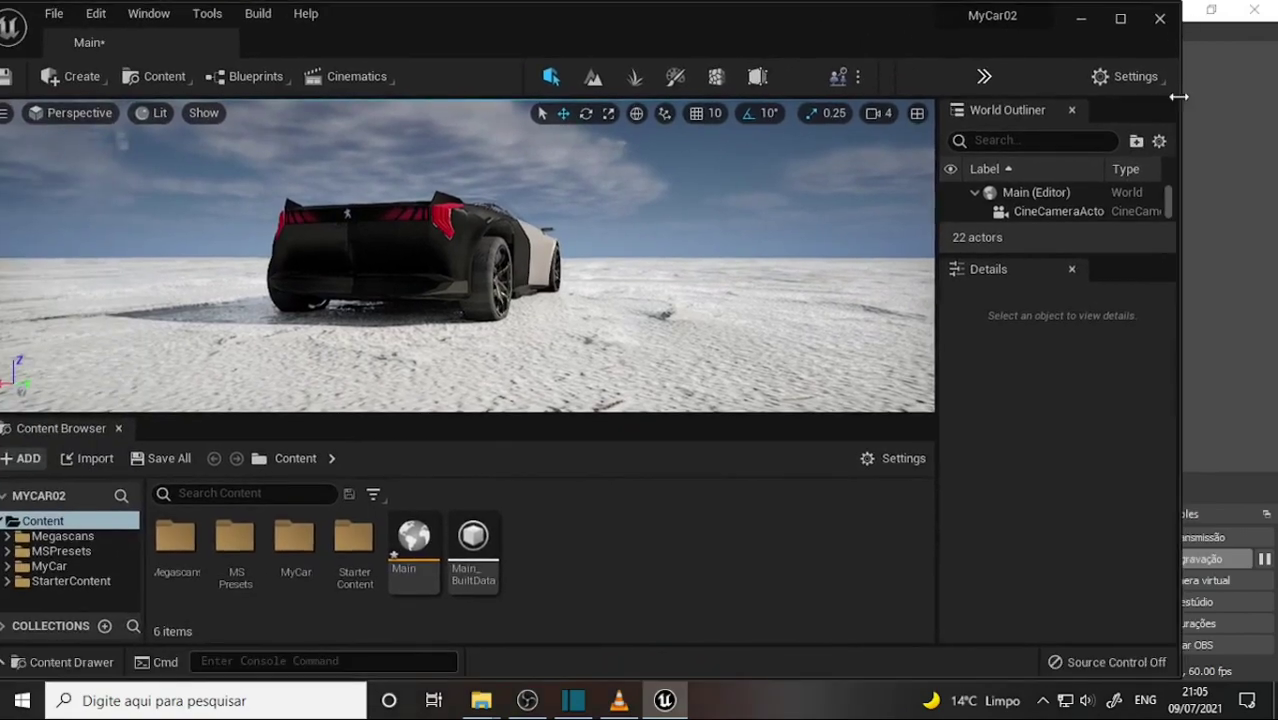
drag(1180, 80, 790, 100)
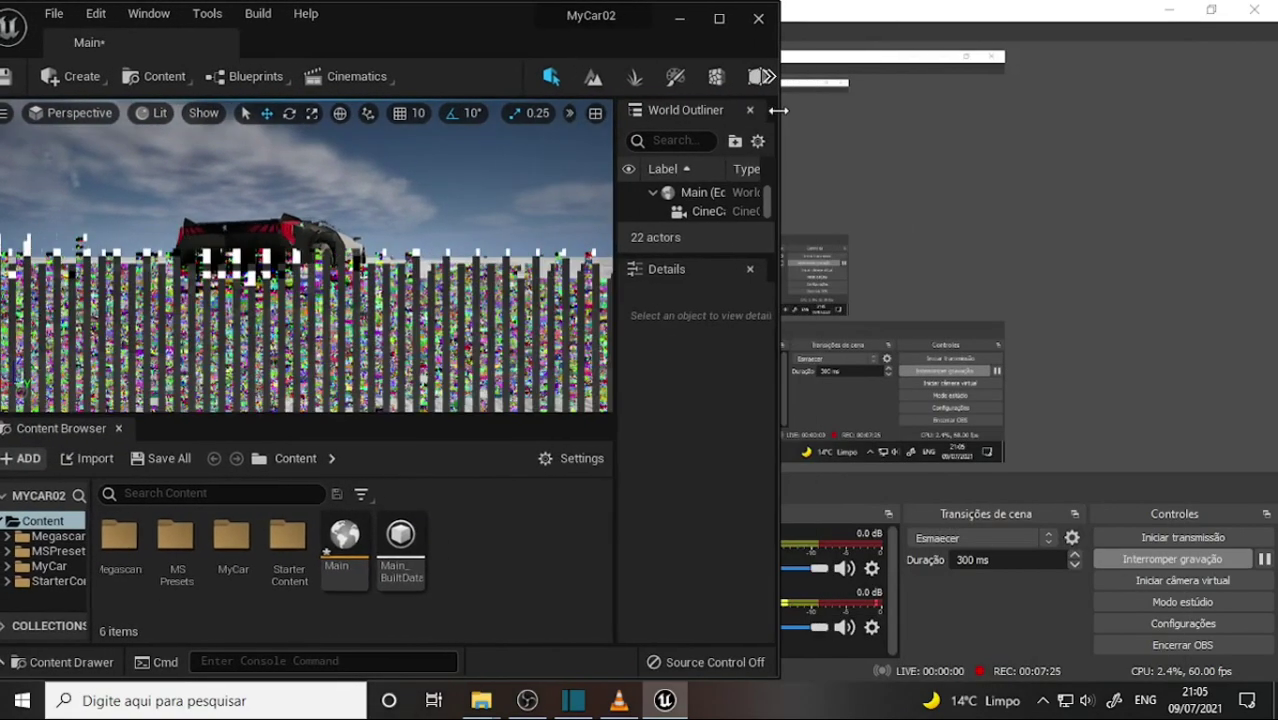
click(1030, 24)
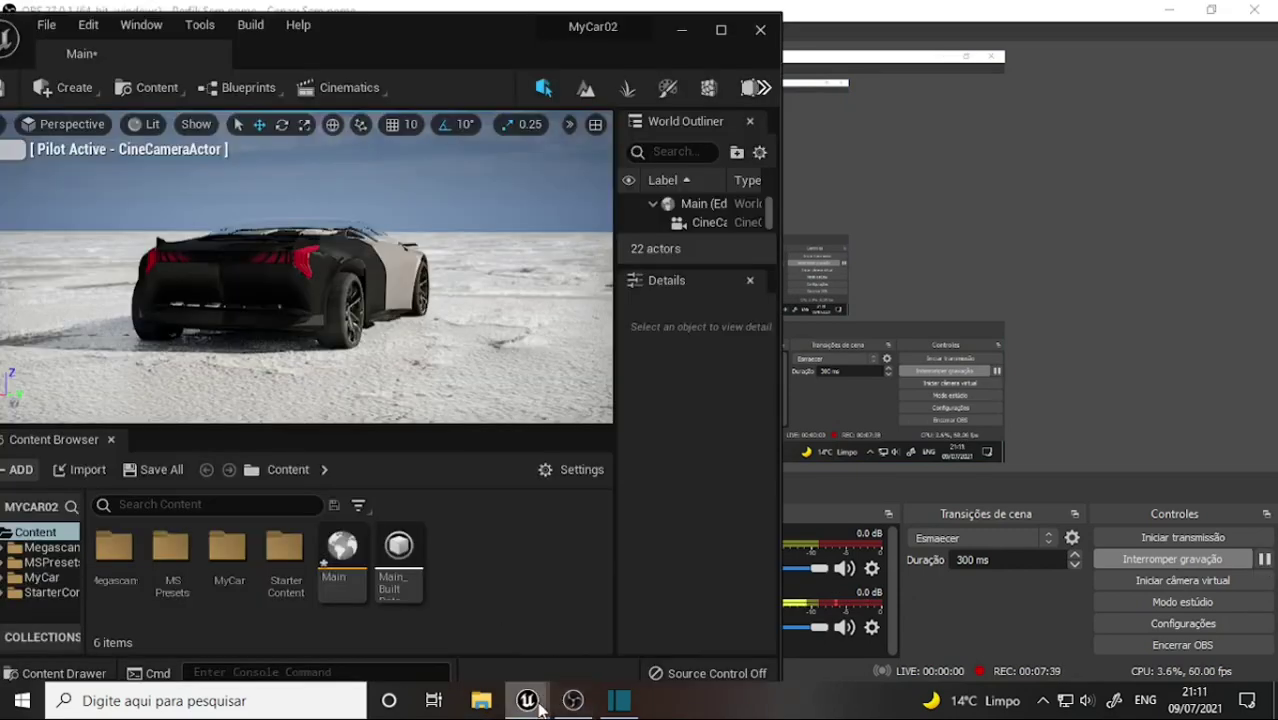
Bring the MyCar01 project window forward and show its Content Drawer with AutomotiveMaterials
mouse_move(527, 700)
click(600, 645)
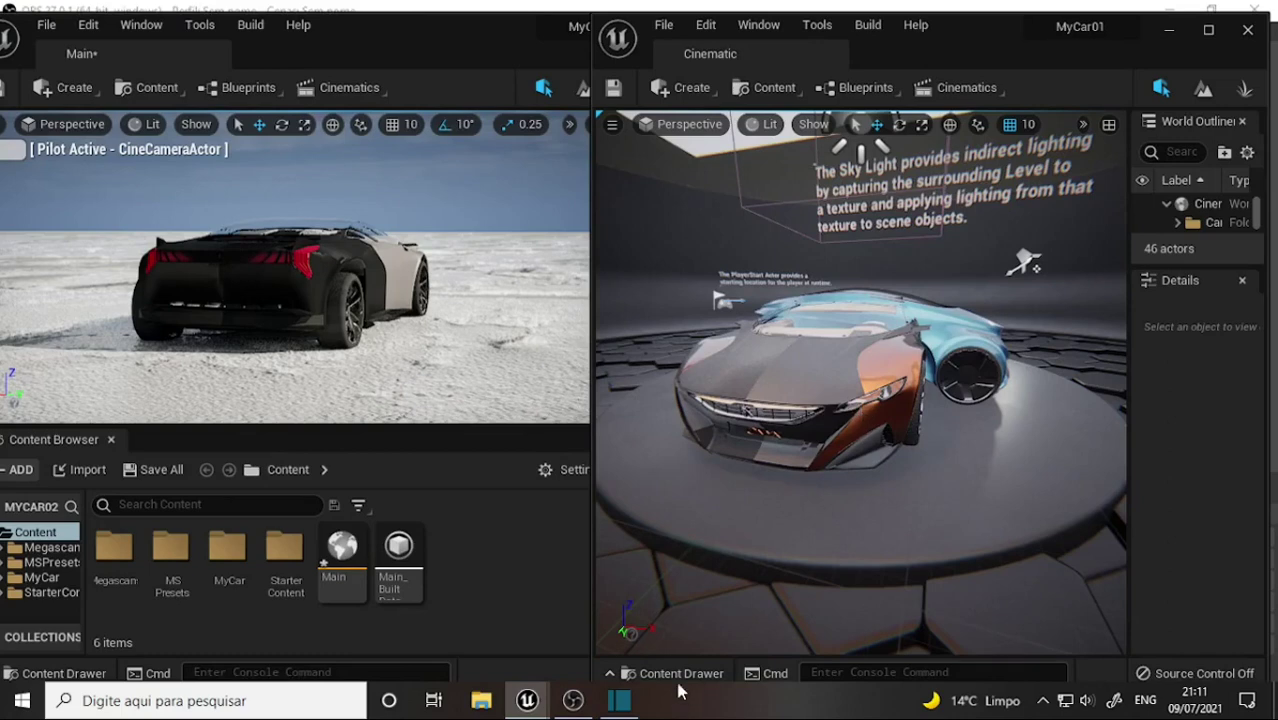
key(ctrl+space)
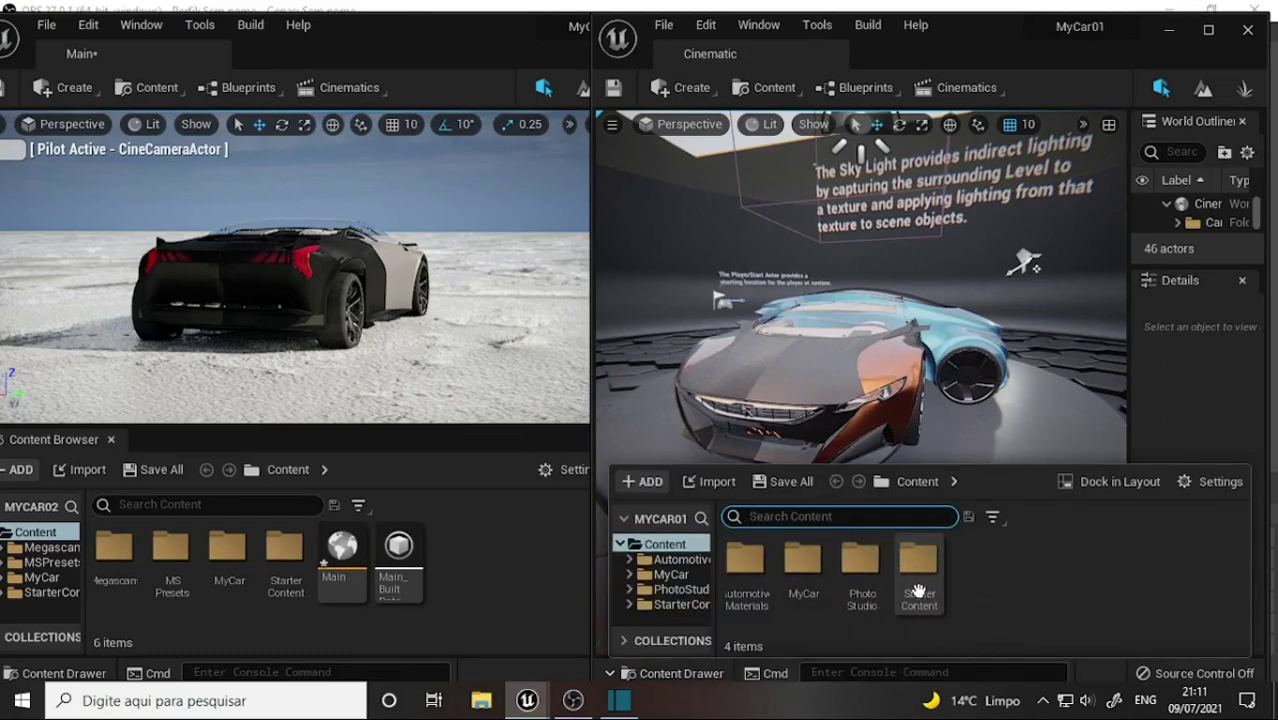
Migrate the AutomotiveMaterials folder, accepting the asset report's list of dependencies
right_click(745, 560)
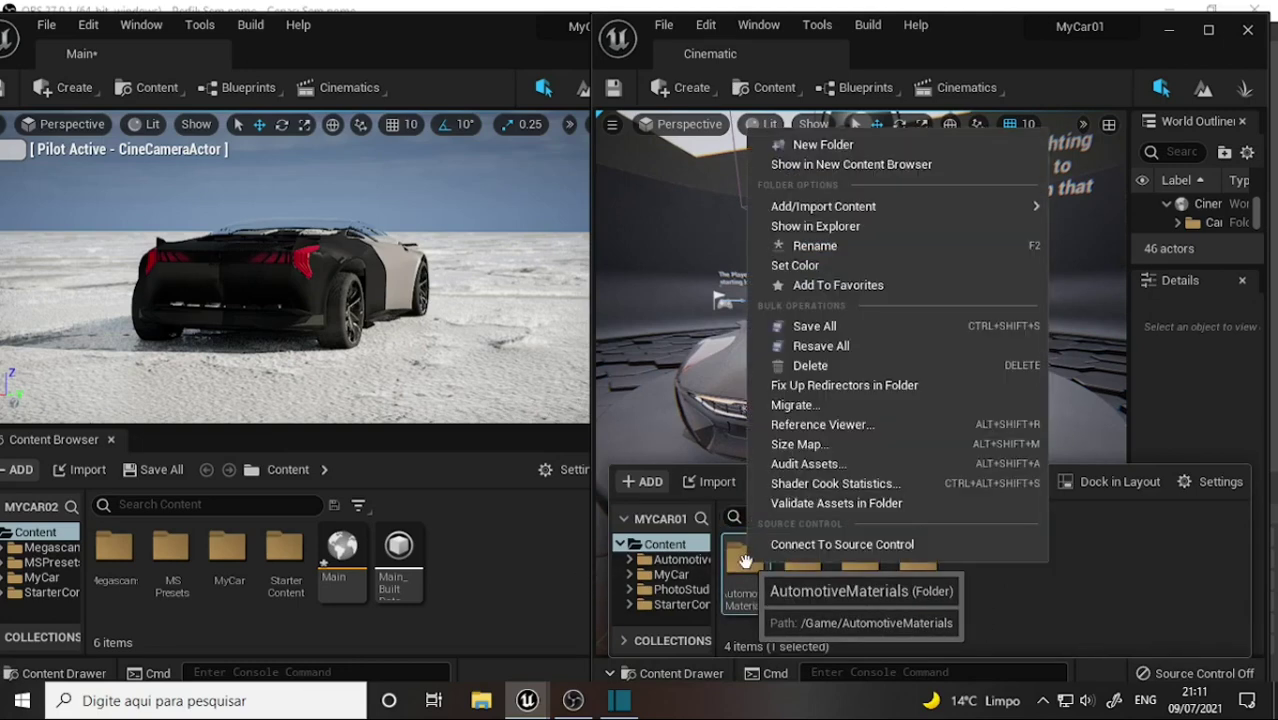
click(828, 406)
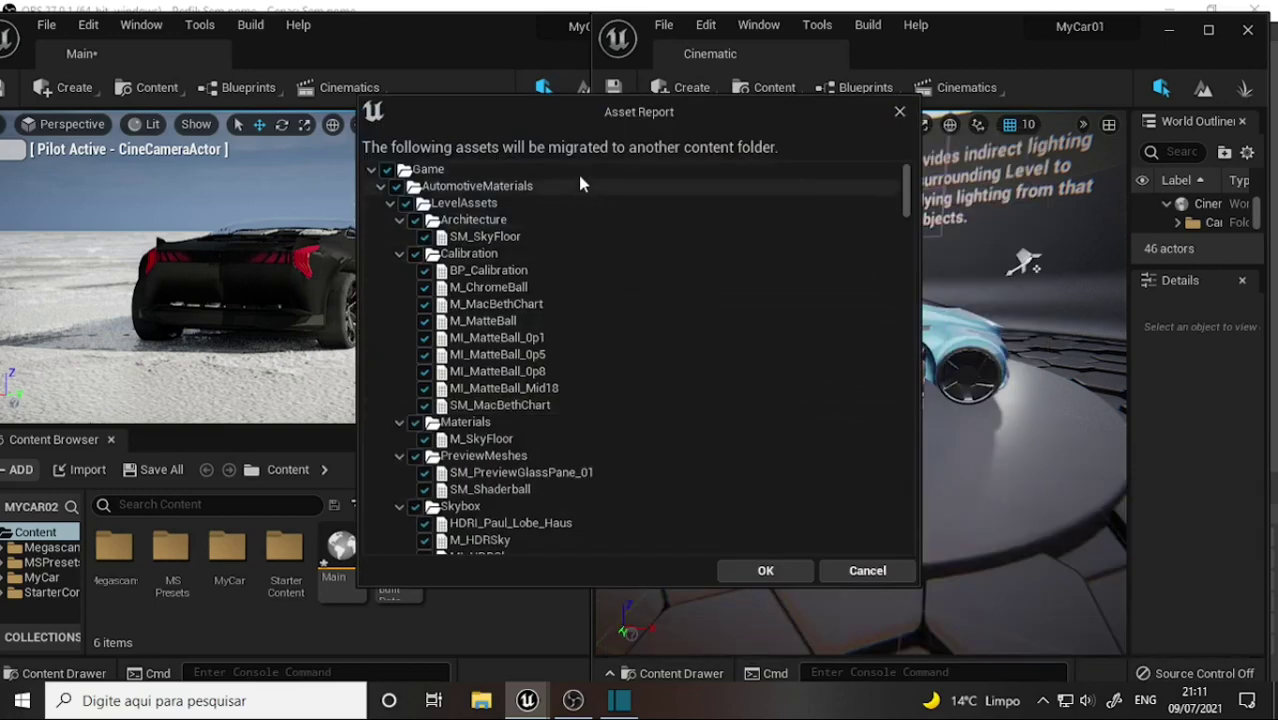
drag(910, 192, 914, 540)
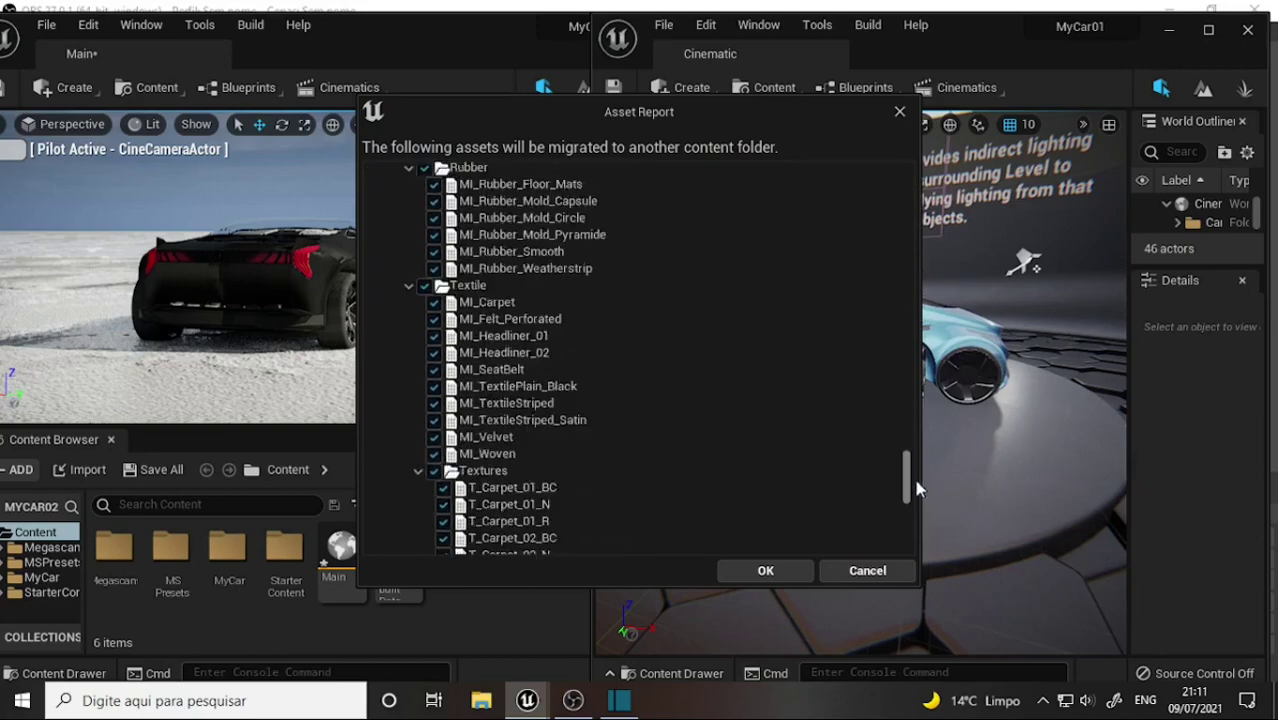
click(785, 570)
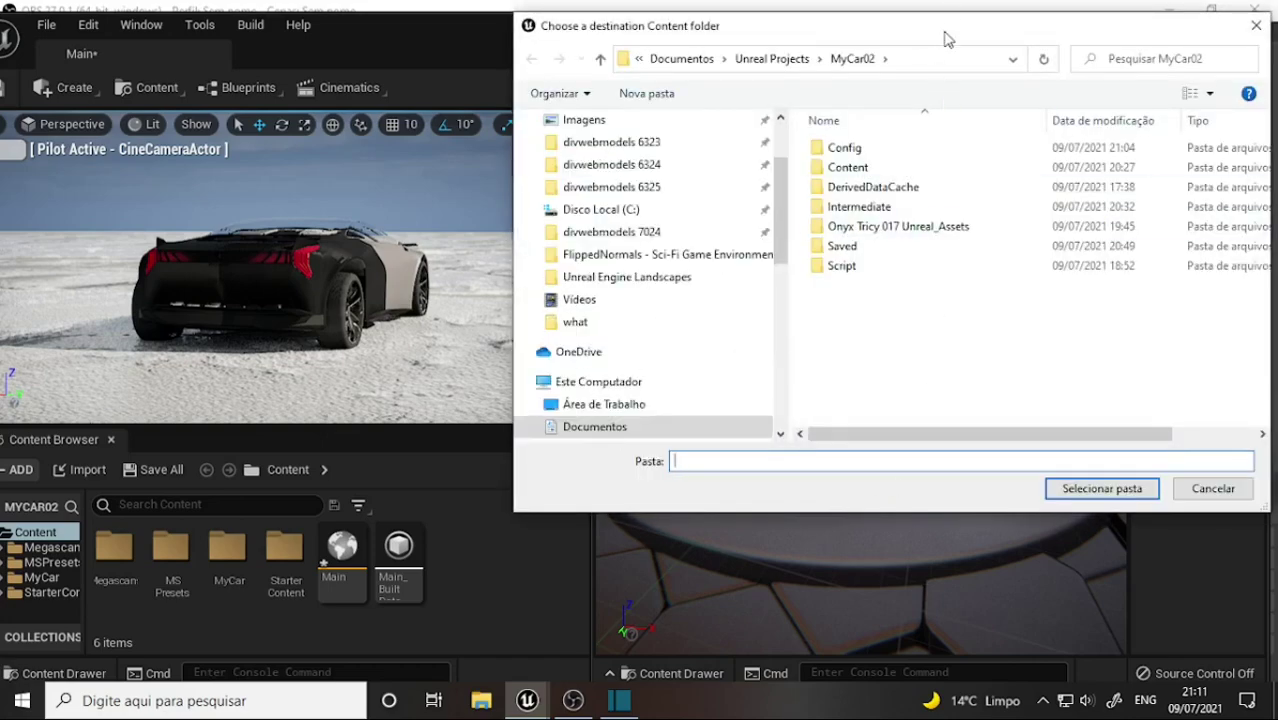
Choose MyCar02's Content folder as the migration destination and confirm it
drag(939, 37, 819, 55)
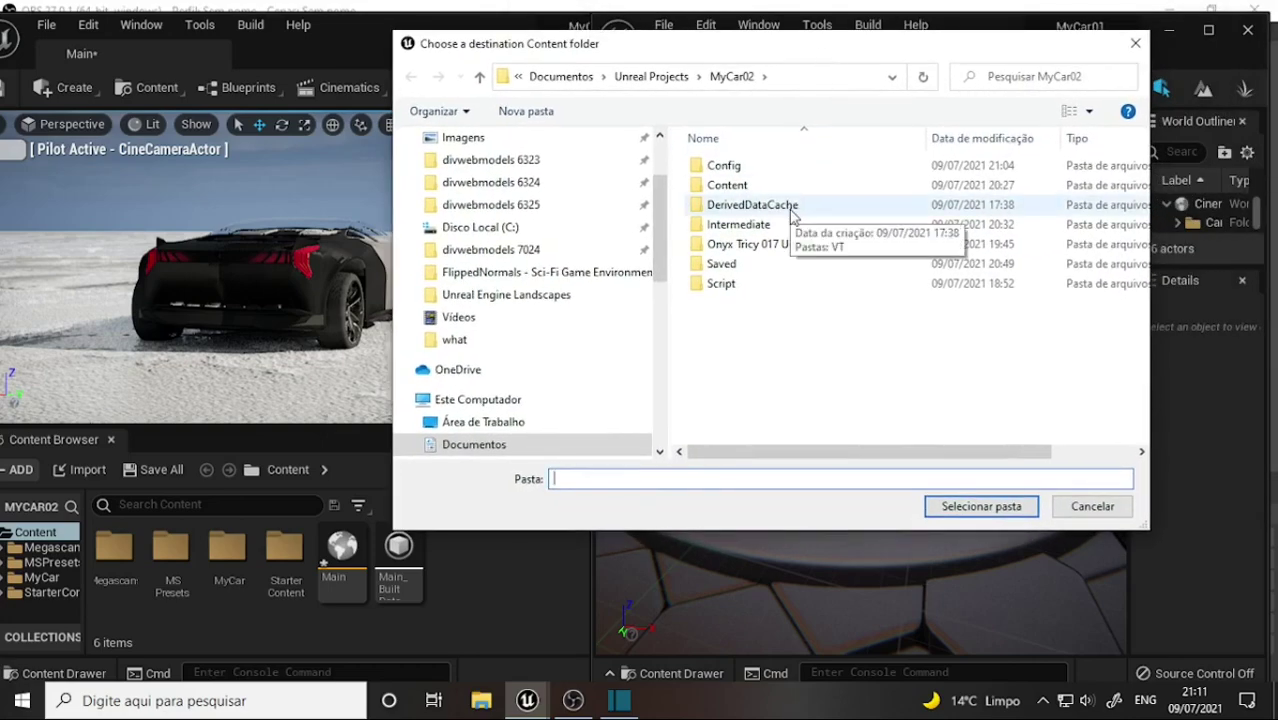
click(728, 186)
key(Return)
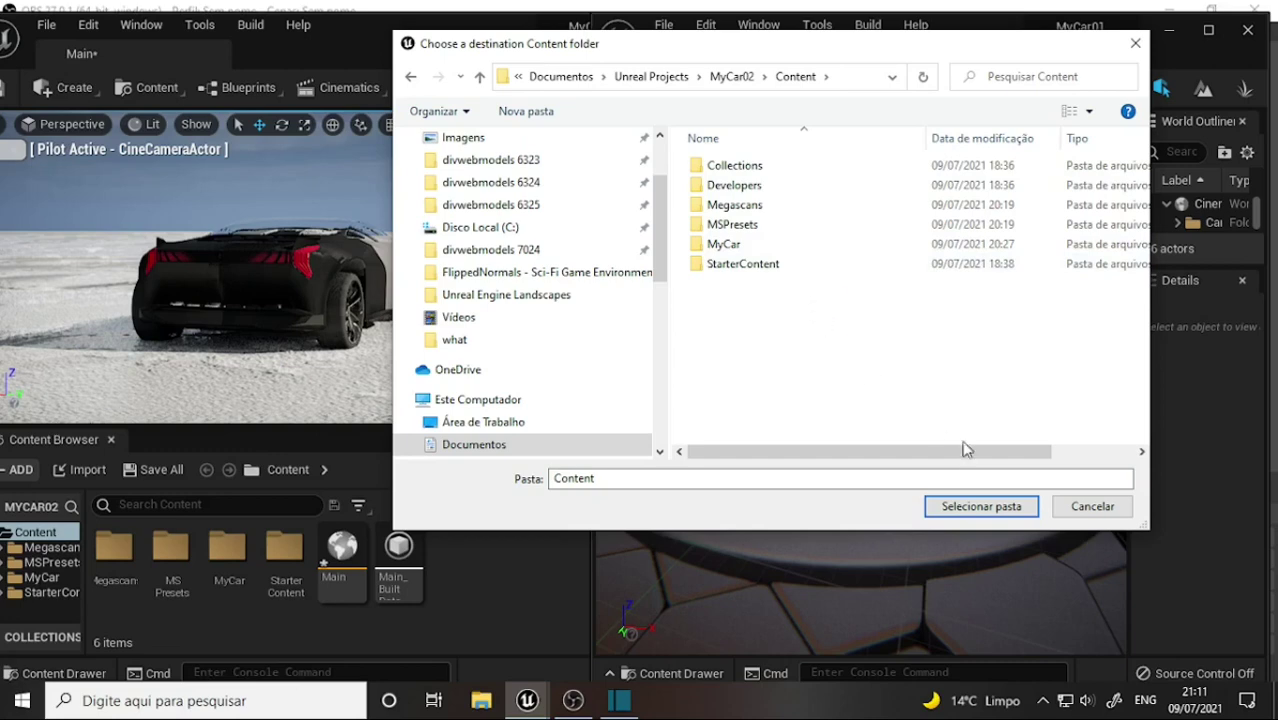
click(982, 507)
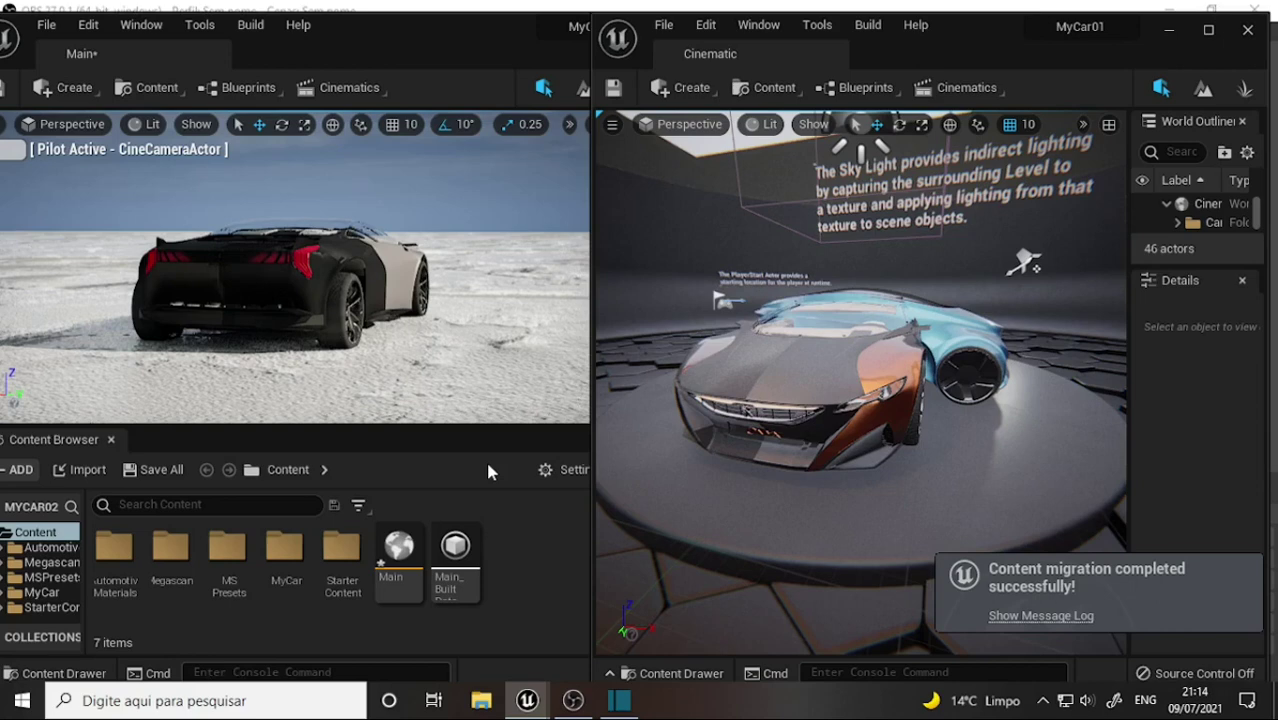
Switch to the screen recorder once the migration completes successfully
key(alt+Tab)
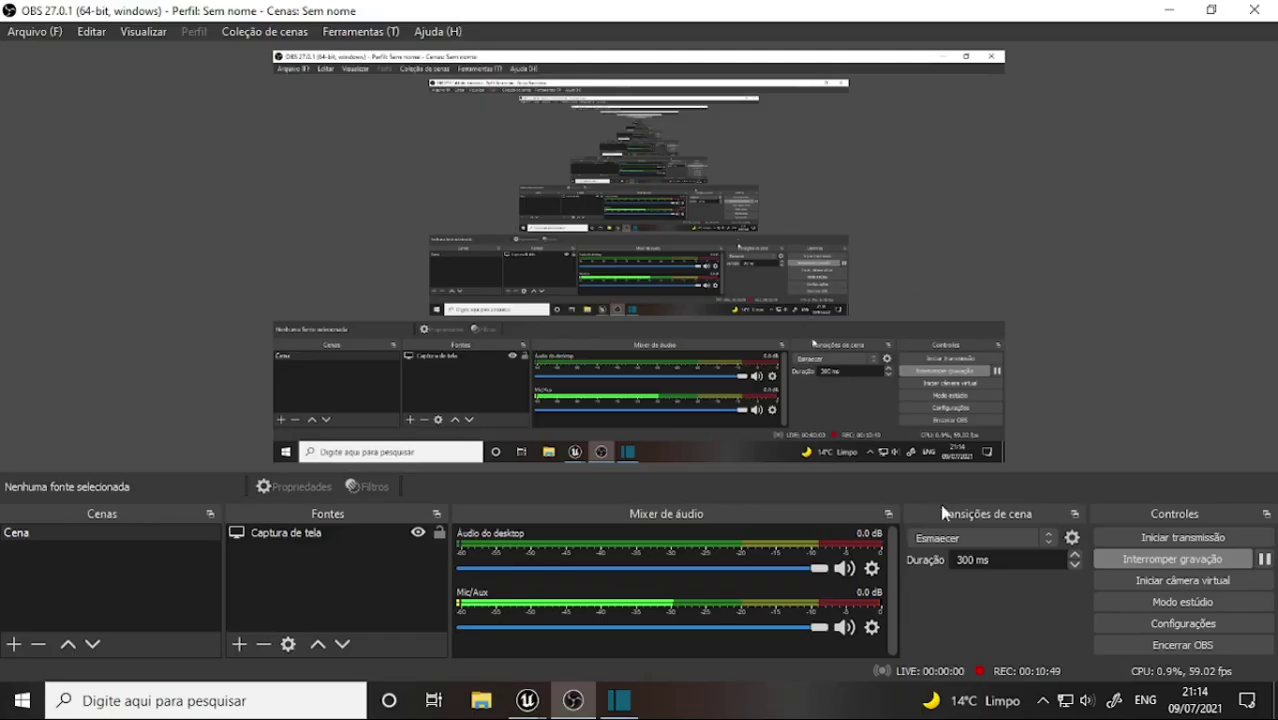